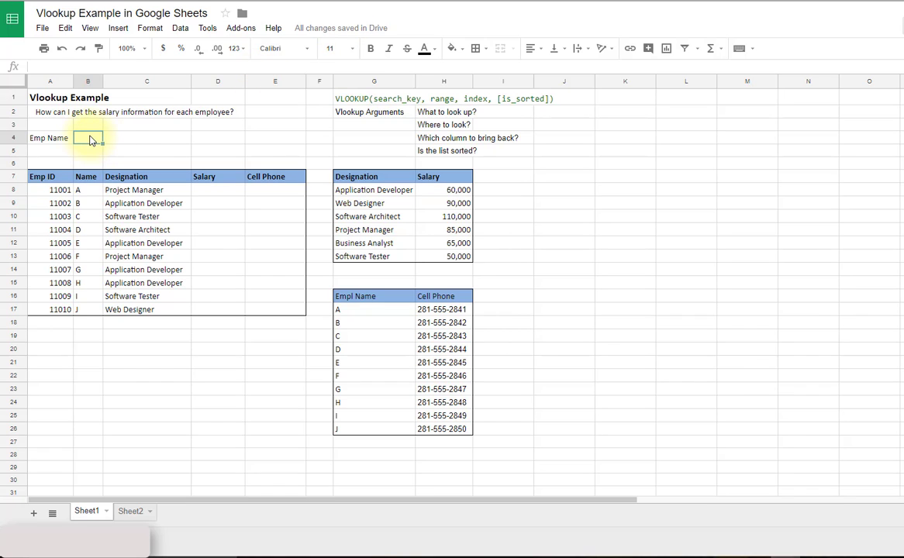
Enter a as the employee name in B4, and begin a VLOOKUP in C4 with B4 as the search key
text(a)
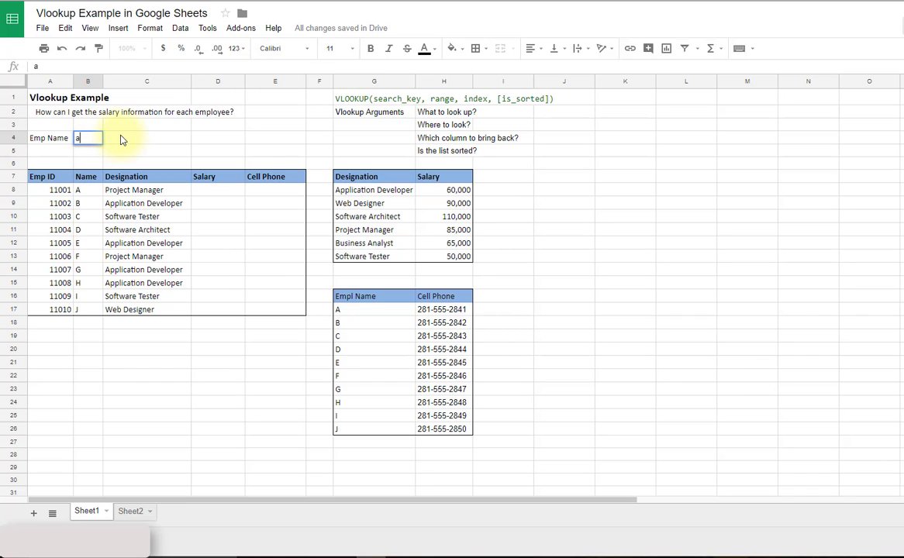
click(120, 139)
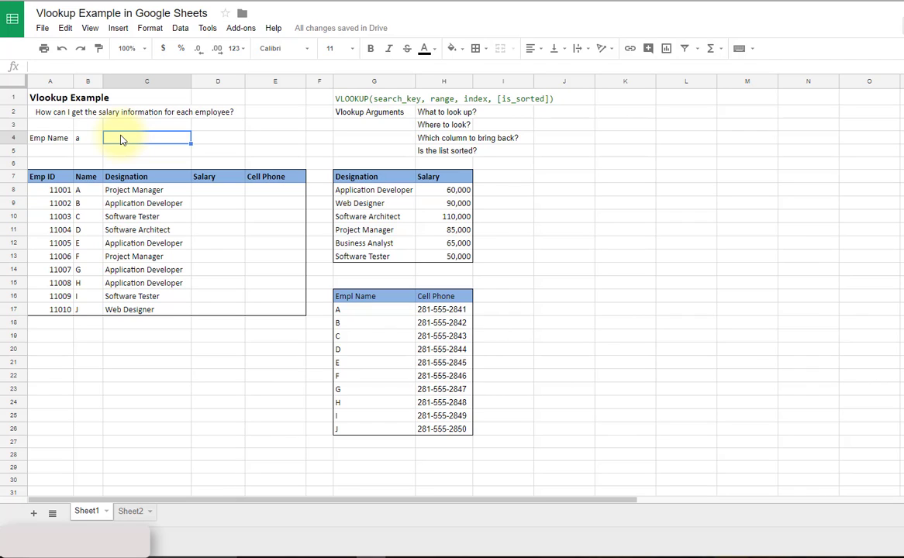
text(=)
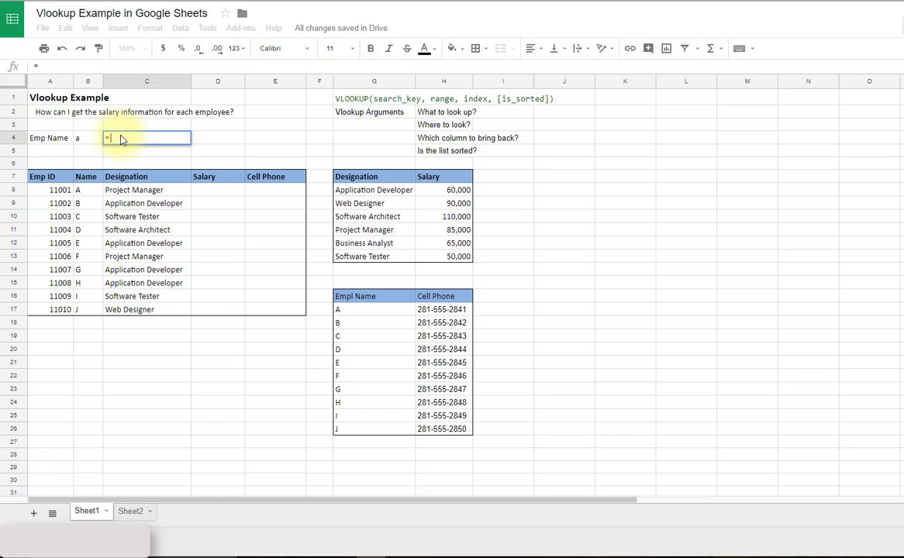
text(vlookup)
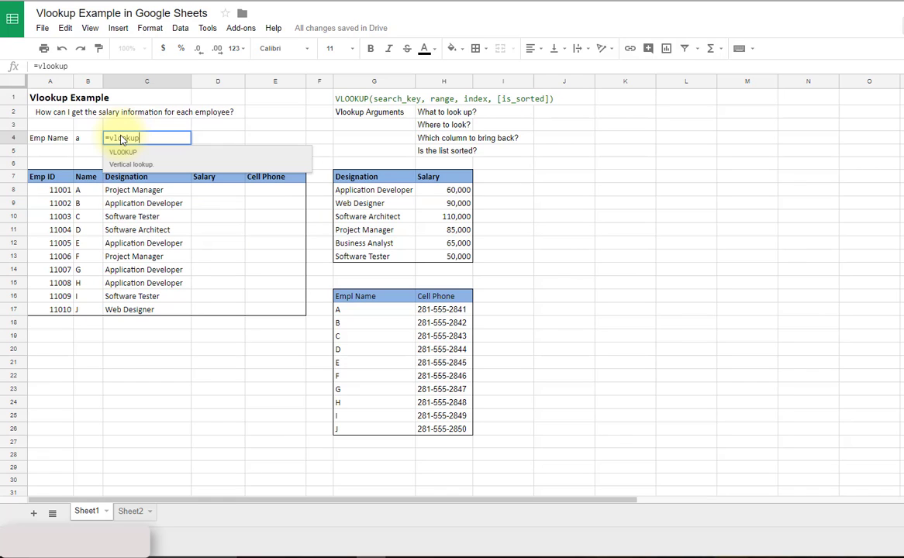
text(()
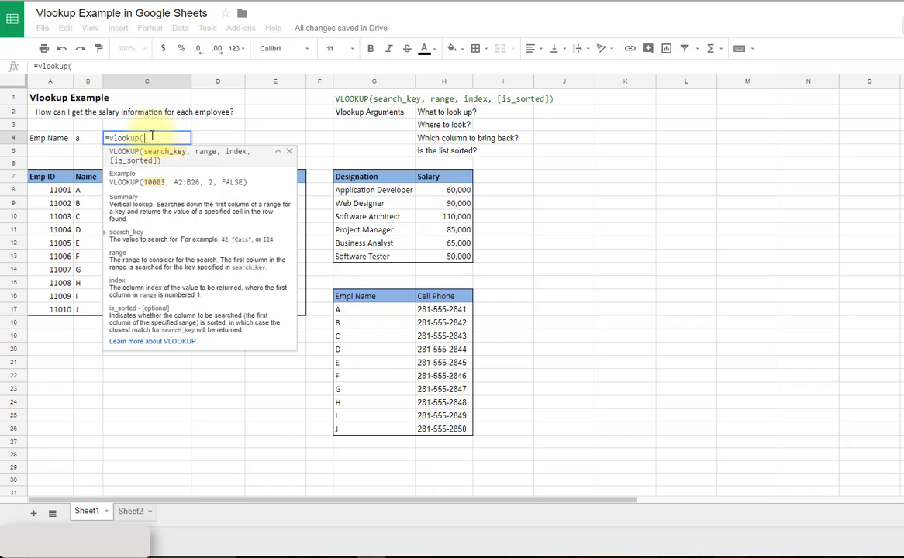
click(86, 143)
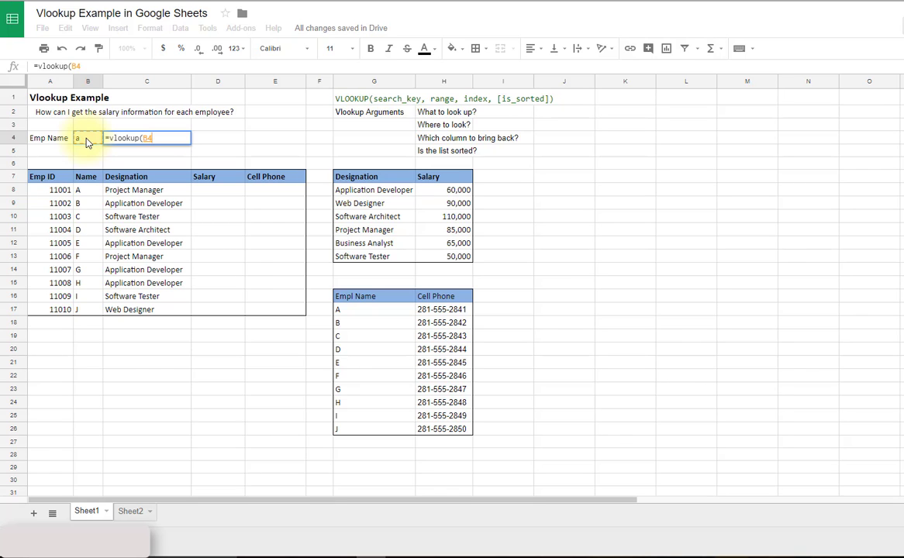
text(,)
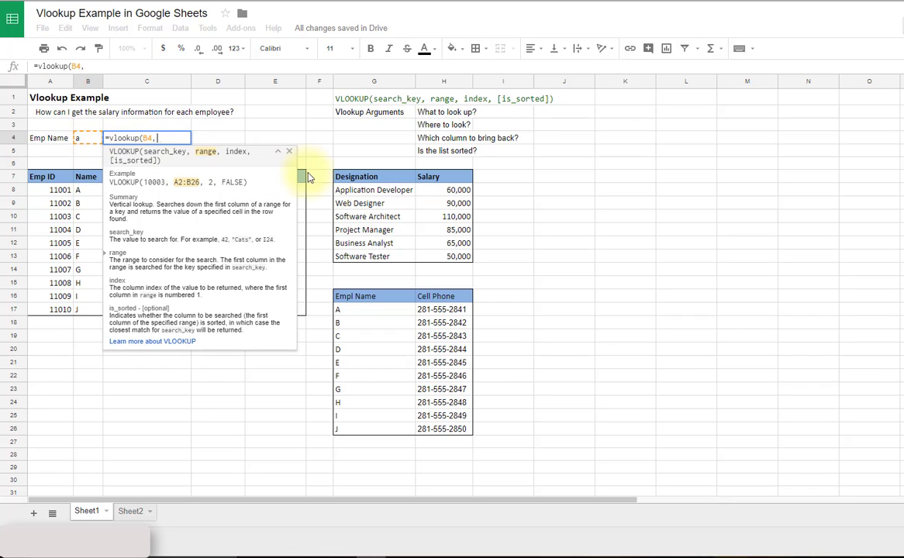
Complete the VLOOKUP in C4 with the designation and salary table G7:H13, column index 2 and false as the sort argument
drag(348, 180, 433, 259)
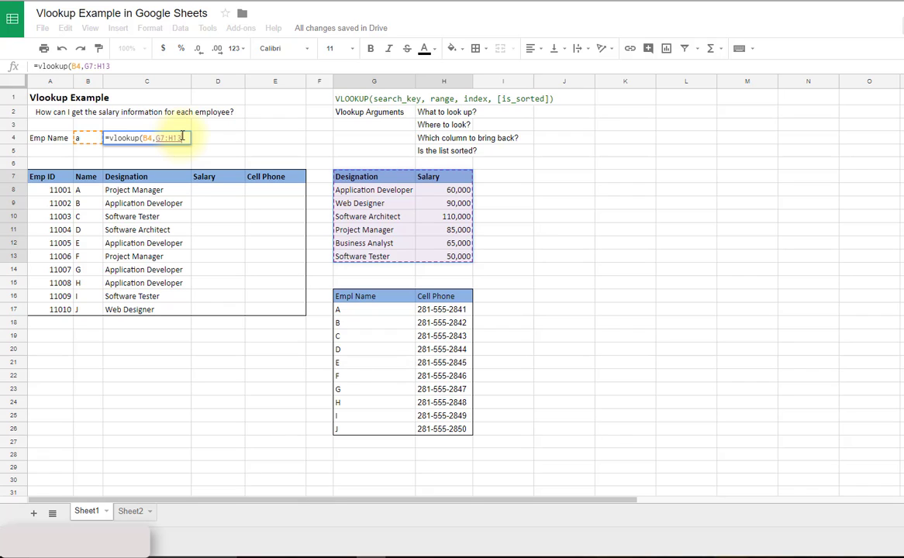
text(,)
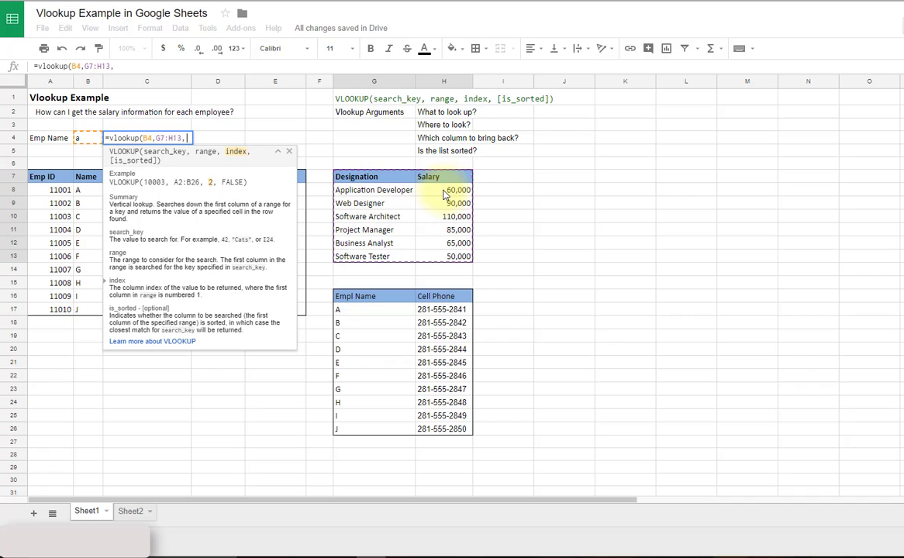
text(2)
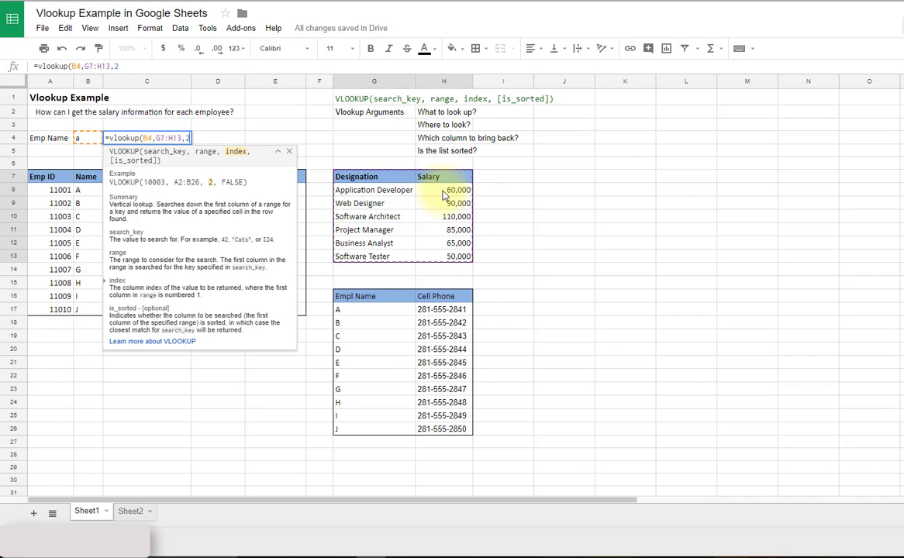
text(,)
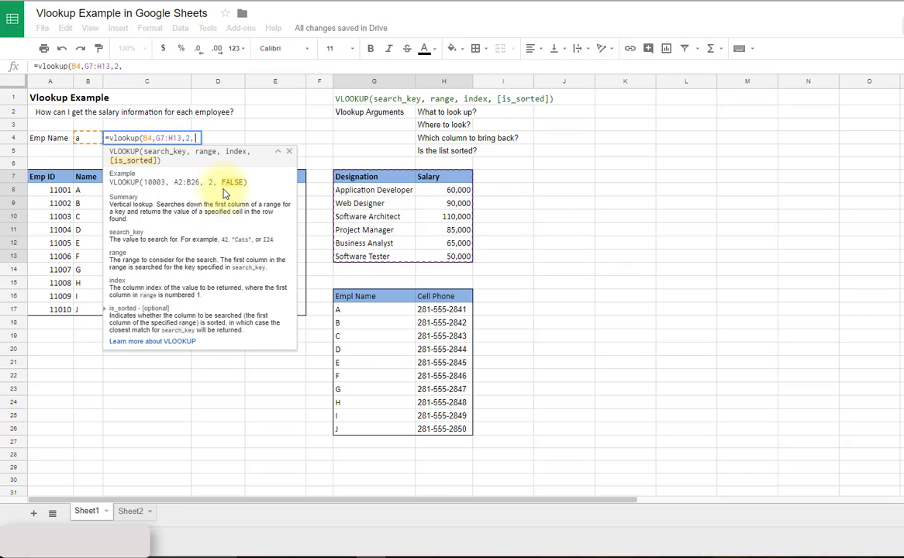
text(false)
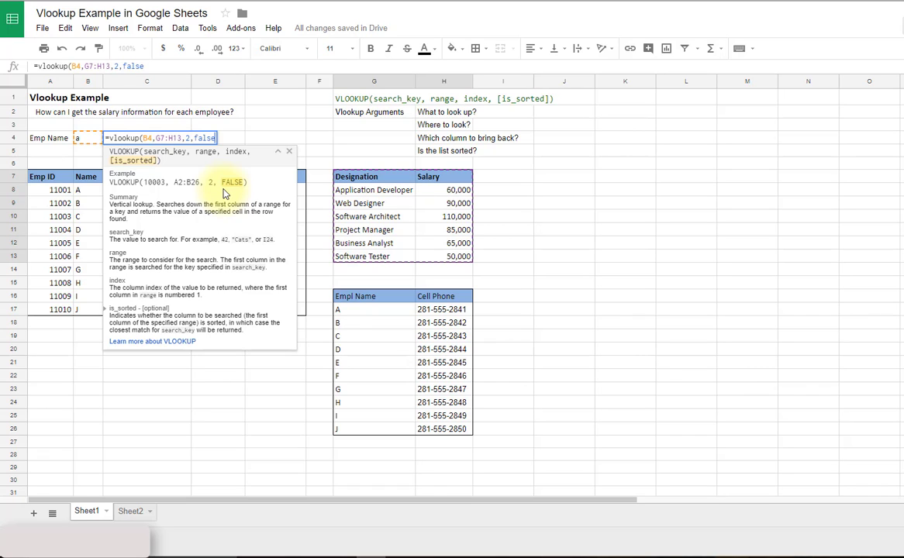
text())
key(Return)
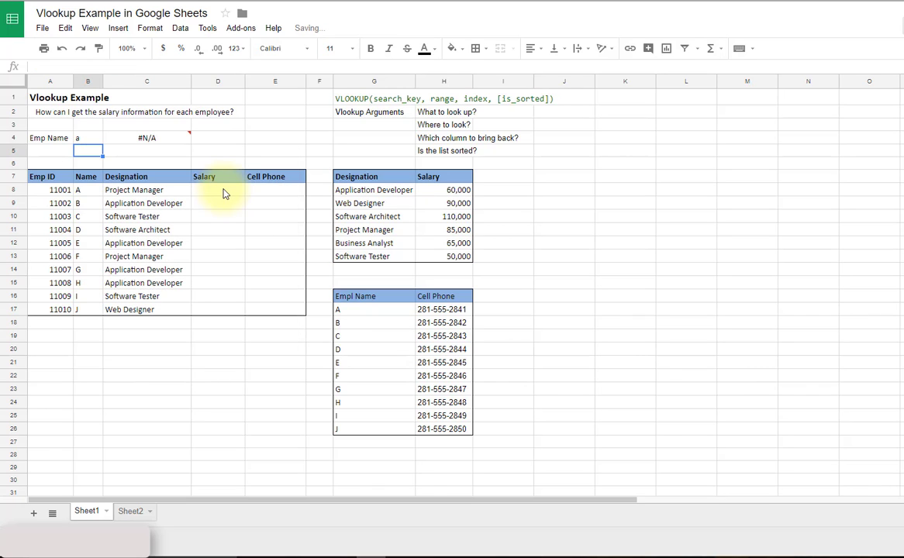
key(Up)
key(Right)
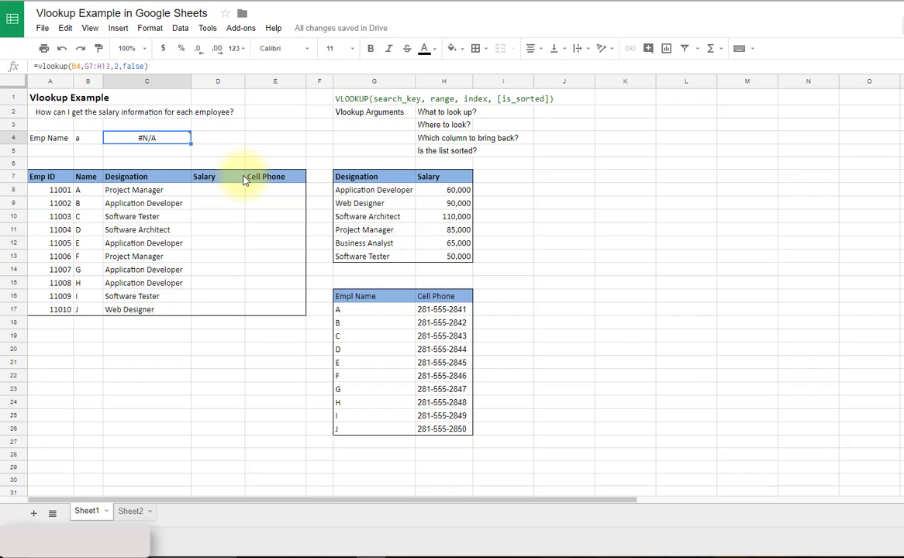
mouse_move(156, 139)
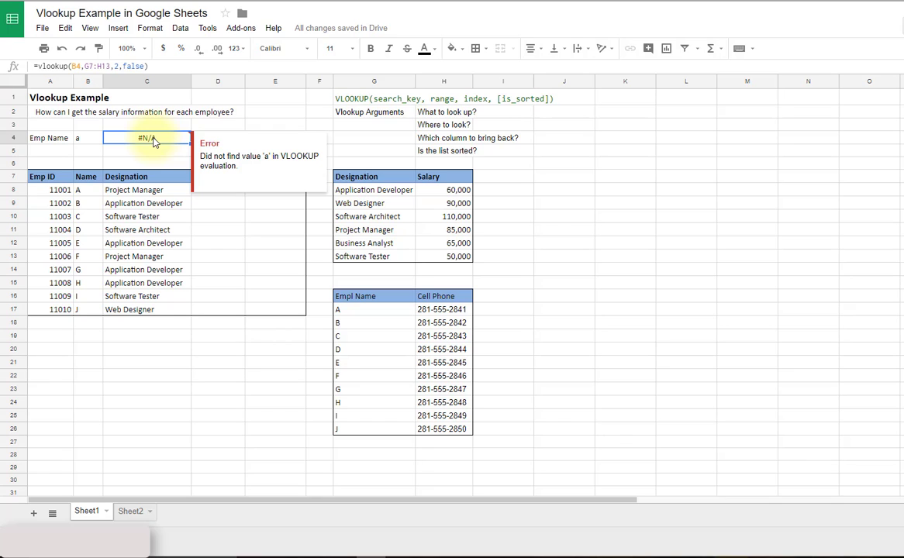
double_click(154, 140)
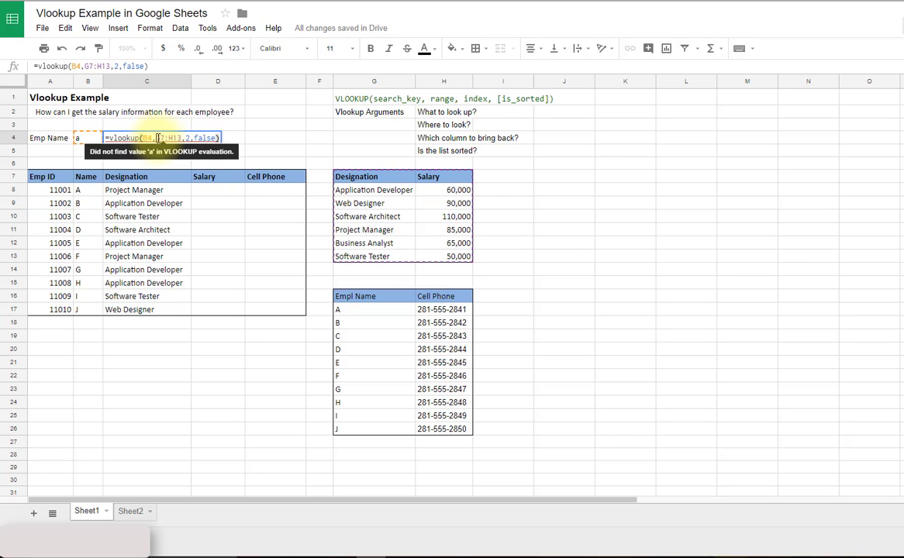
drag(157, 138, 183, 139)
click(362, 299)
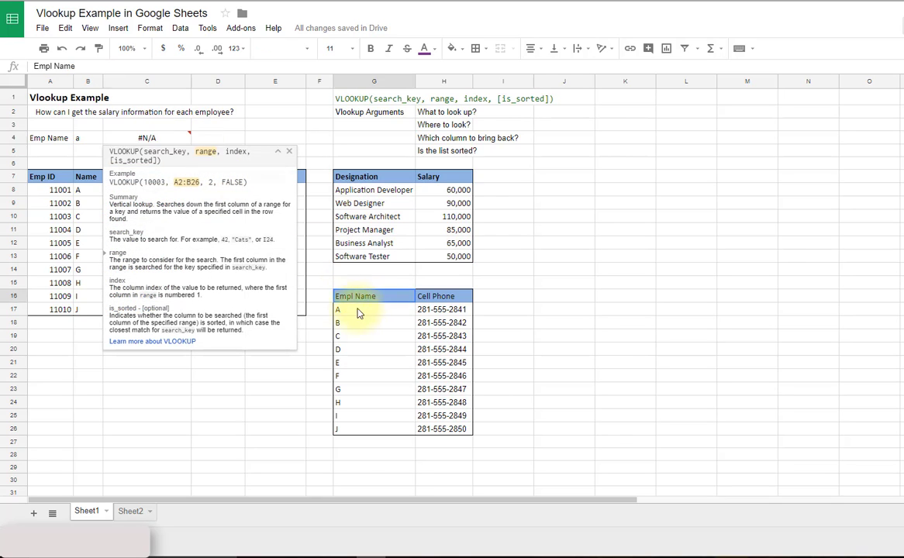
drag(359, 314, 419, 427)
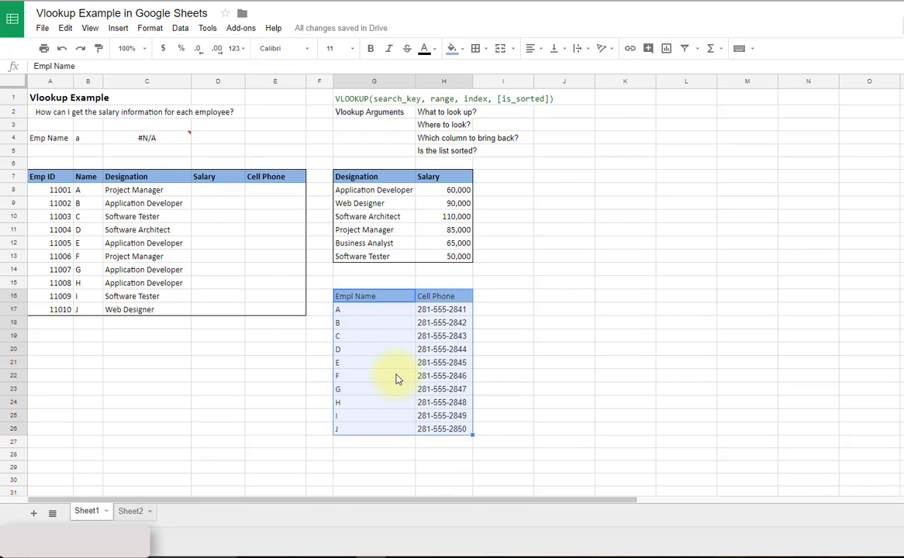
key(Return)
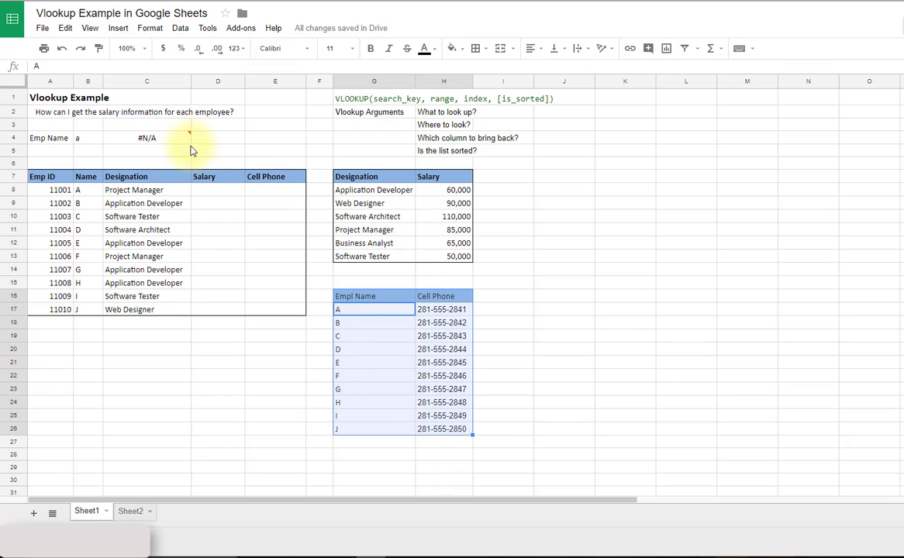
Replace the lookup range in C4's VLOOKUP formula with the employee name and cell phone table, G16:H26
click(148, 138)
double_click(147, 138)
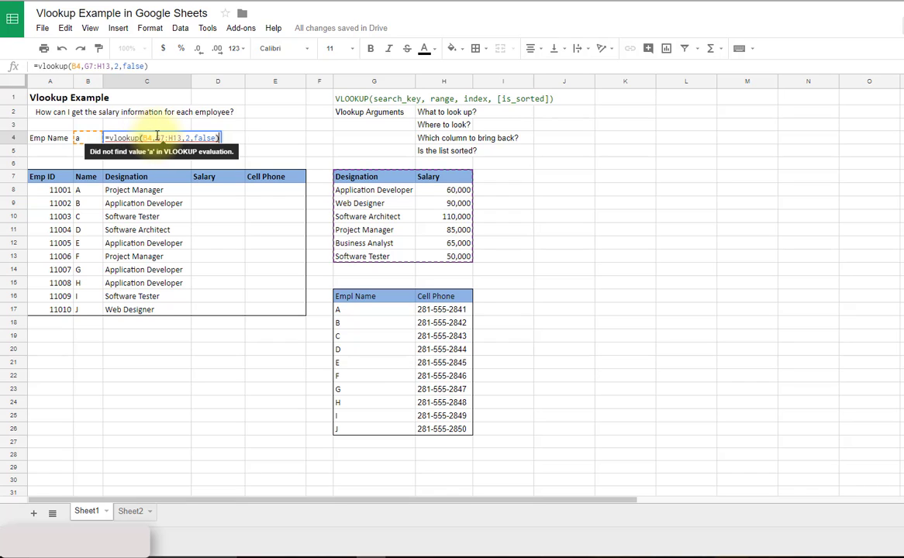
drag(157, 138, 181, 138)
key(BackSpace)
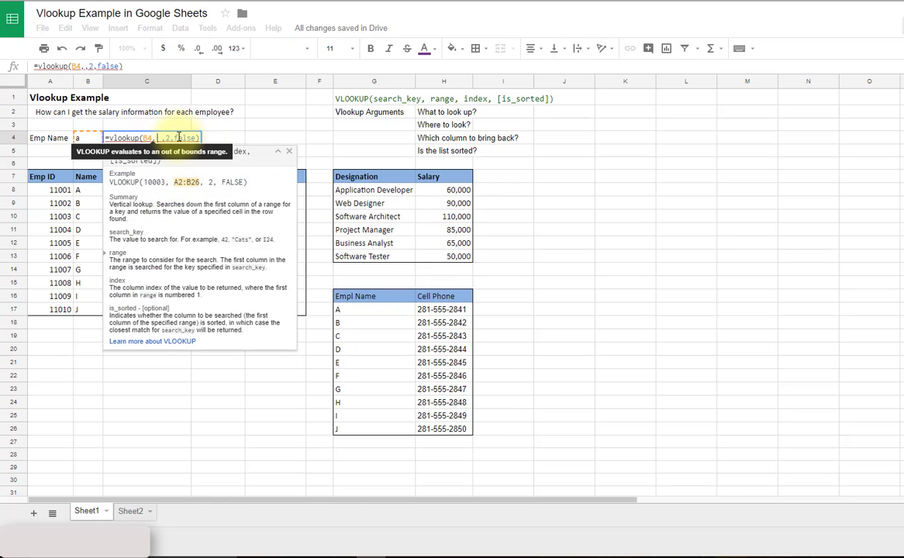
drag(341, 297, 435, 429)
key(Return)
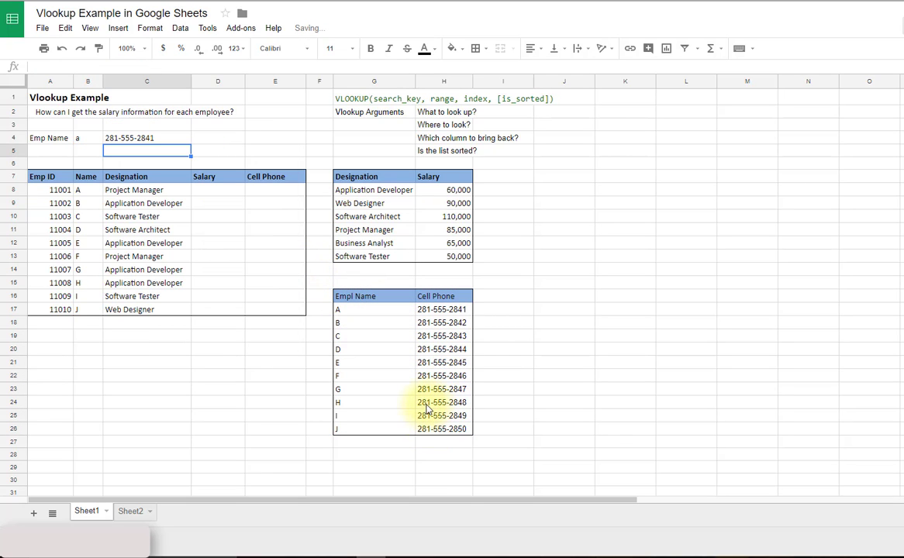
Test the phone lookup by changing the employee name in B4 to b
click(90, 140)
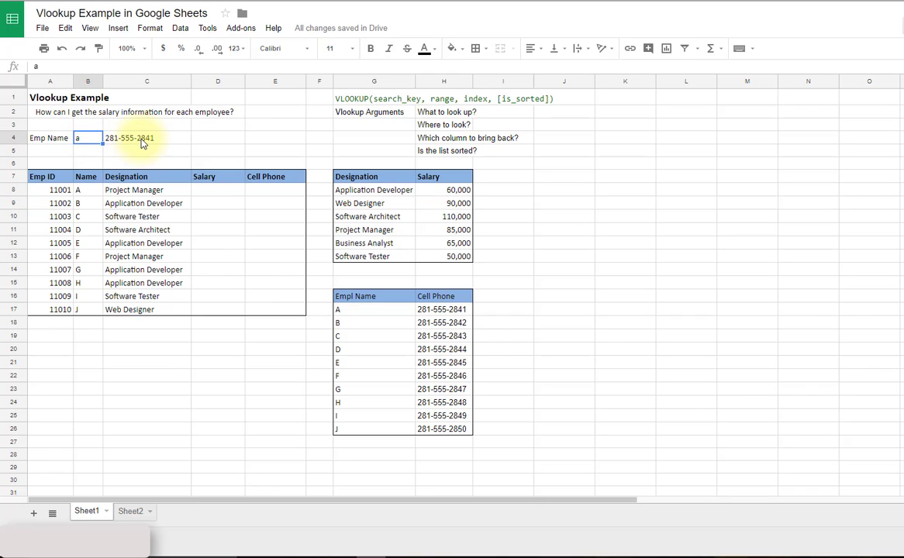
click(144, 141)
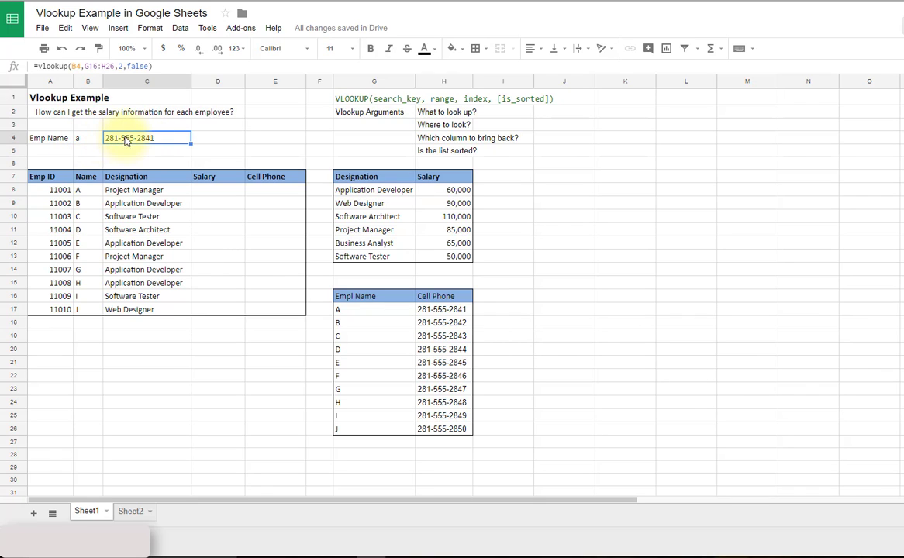
click(90, 139)
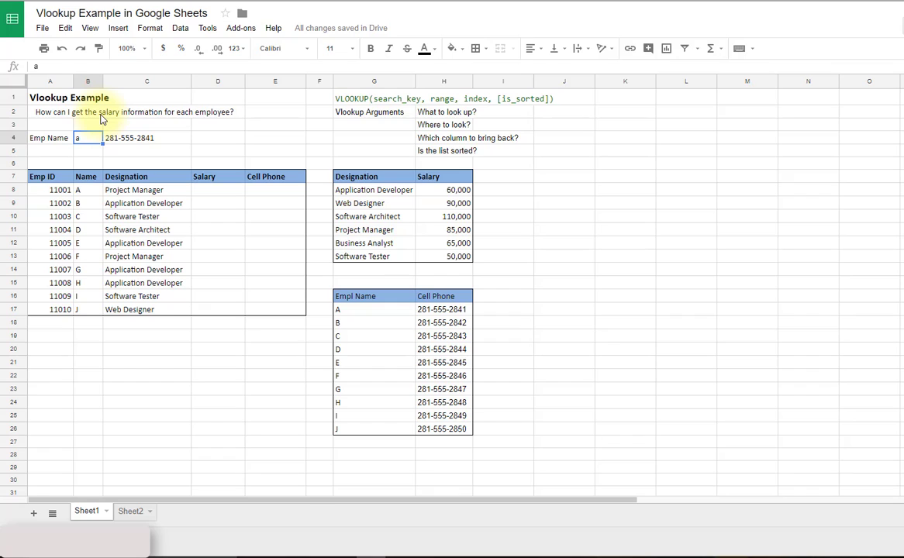
text(b)
key(Return)
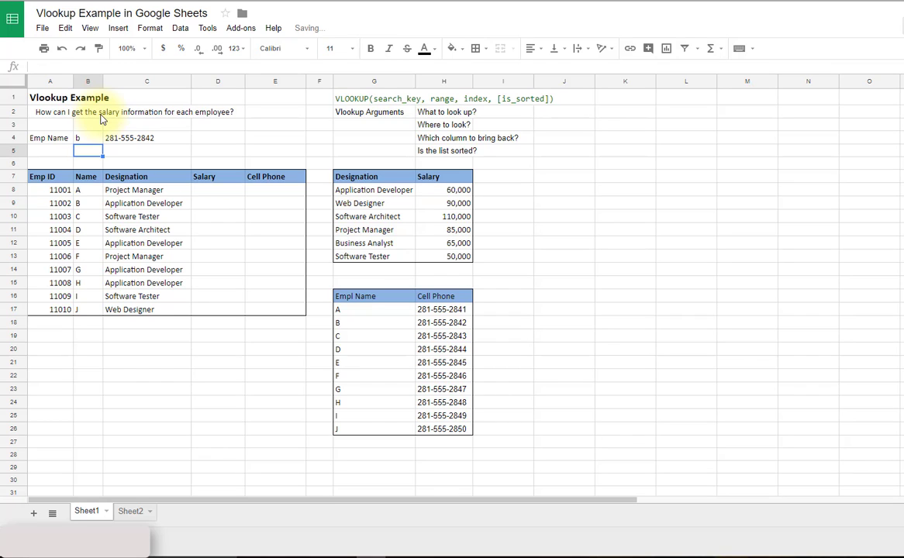
Test the phone lookup again with c as the employee name in B4
key(Up)
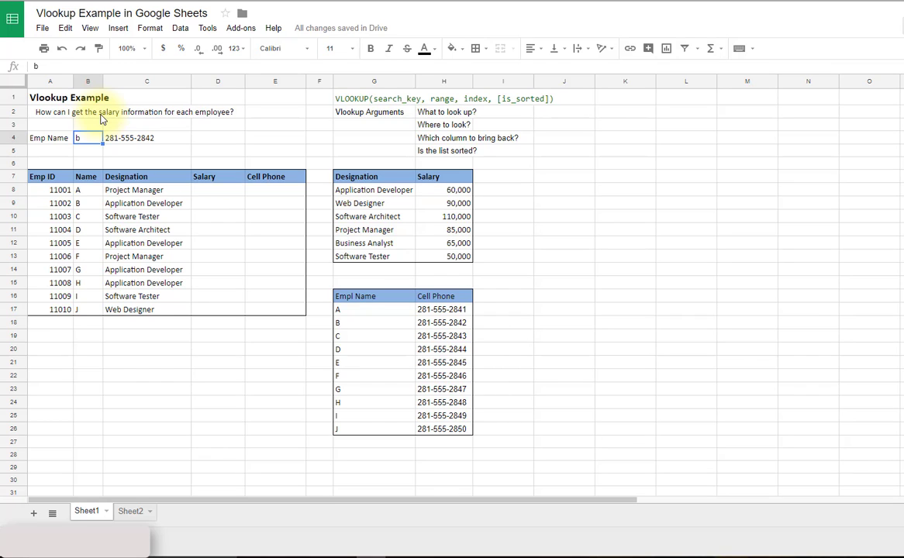
text(c)
key(Return)
key(Right)
key(Up)
key(Right)
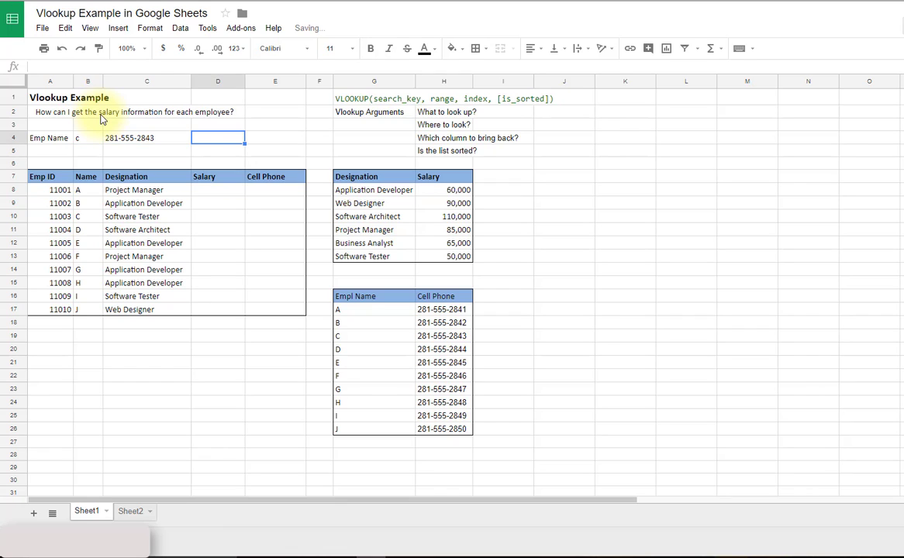
Set the employee name in B4 to d to look up that employee's cell phone
key(Left)
key(Left)
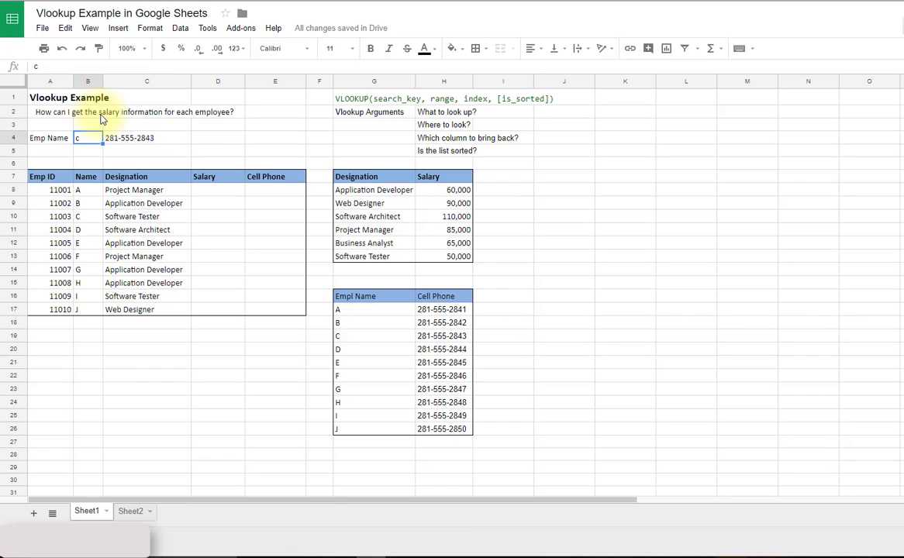
text(d)
key(Return)
key(Up)
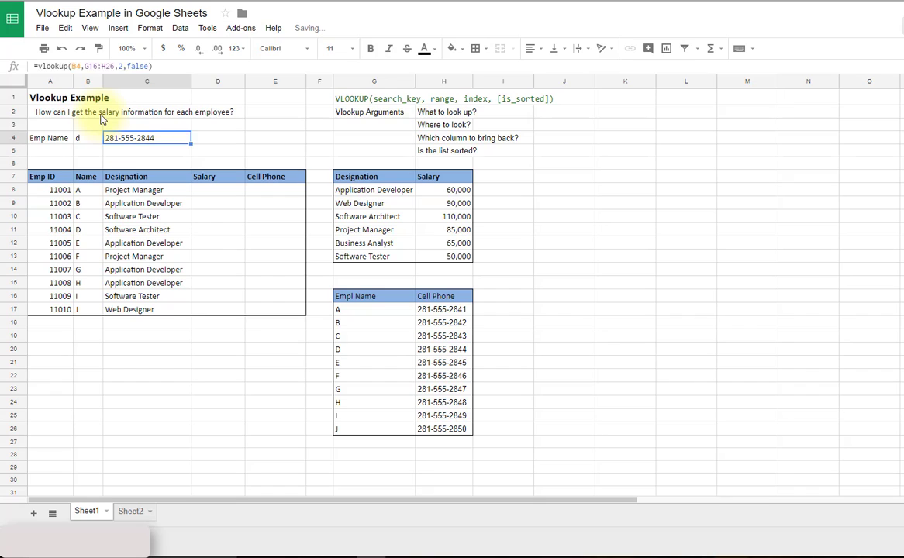
key(Left)
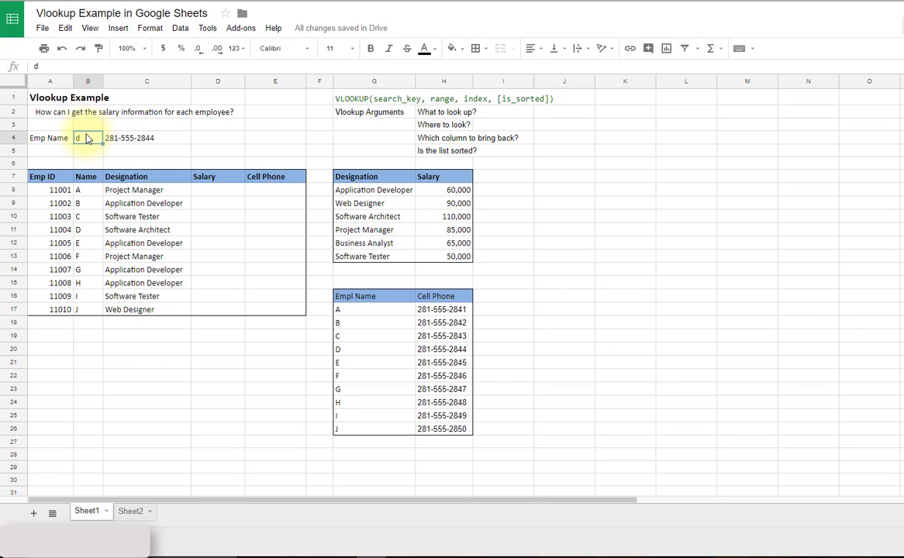
Enter the formula =vlookup(C8,G7:H13,2,false) in D8 to look up the first employee's salary by designation
click(218, 191)
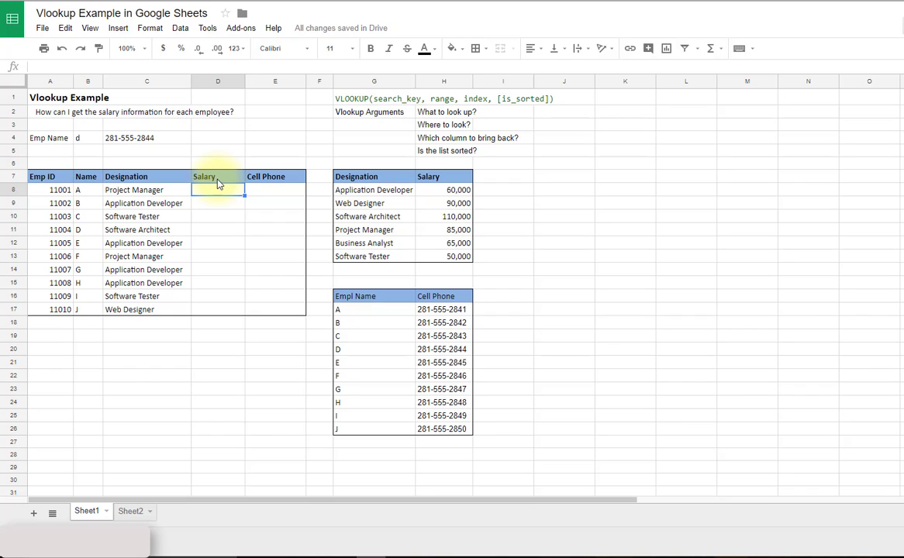
drag(348, 178, 440, 247)
click(211, 193)
text(=vloo)
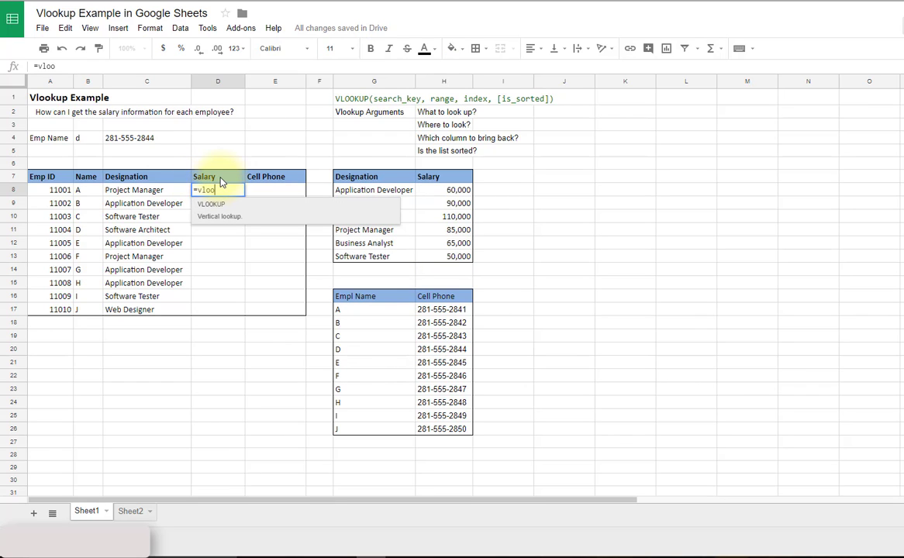
text(kup()
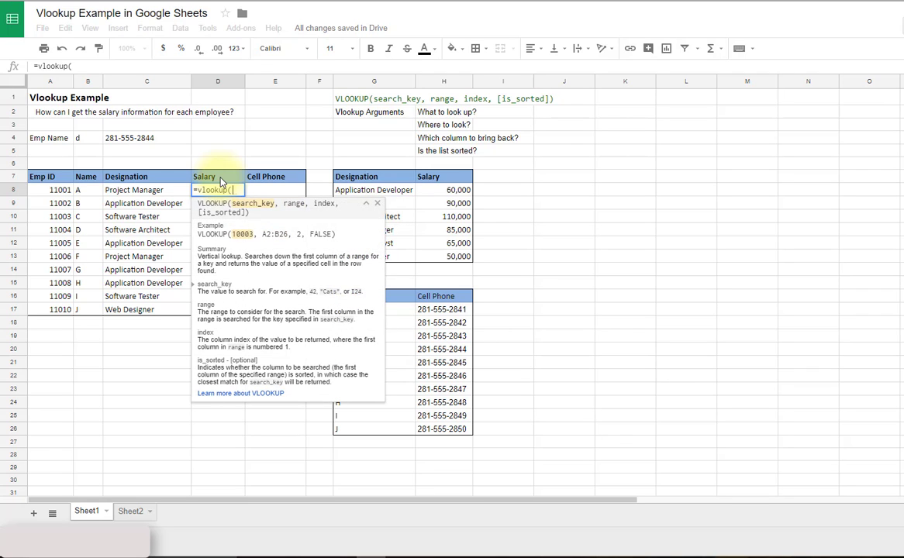
click(132, 193)
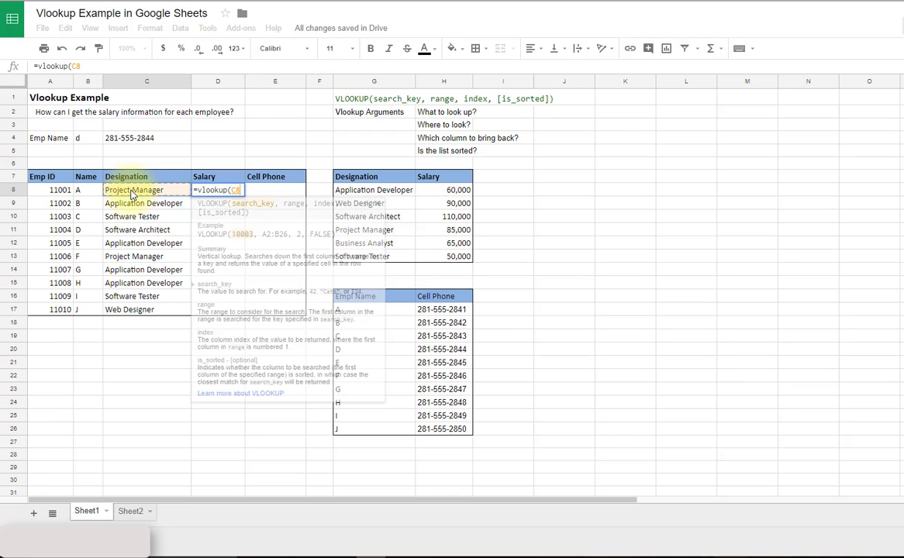
text(,)
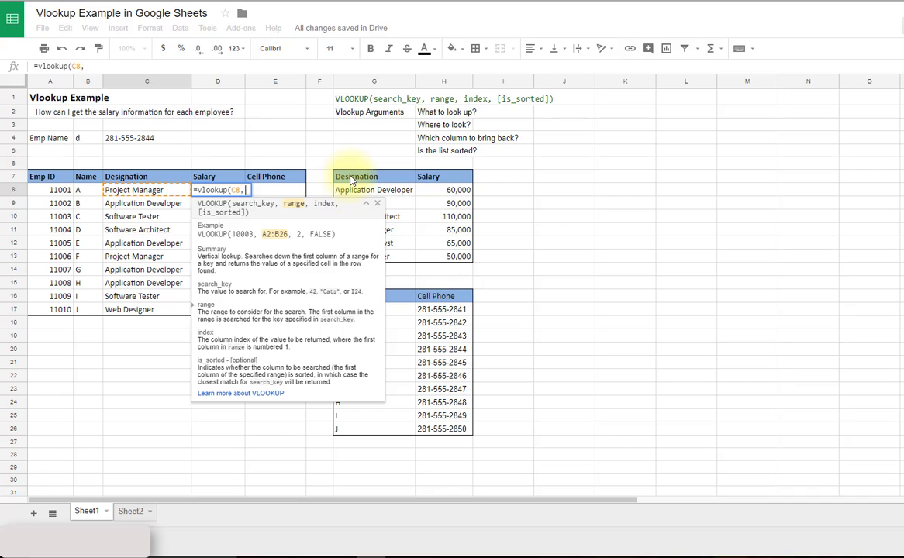
drag(347, 178, 440, 258)
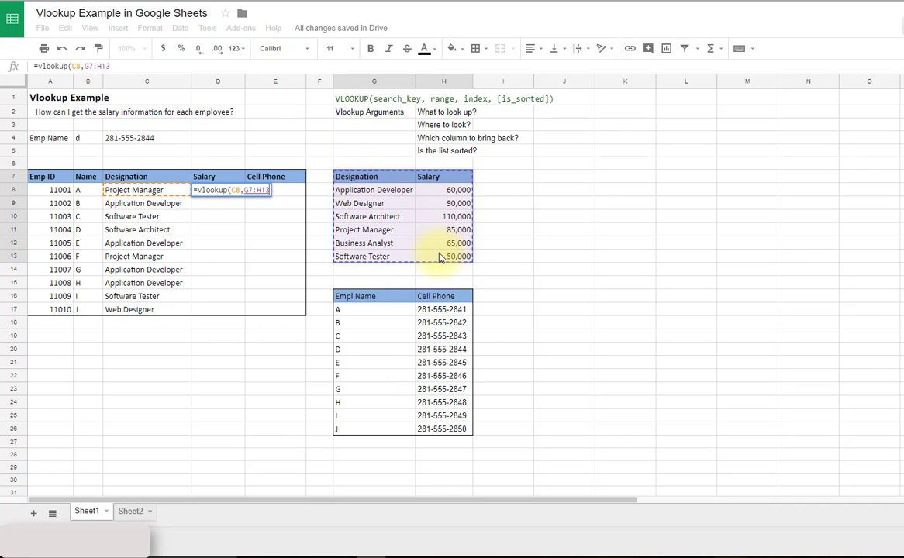
text(,)
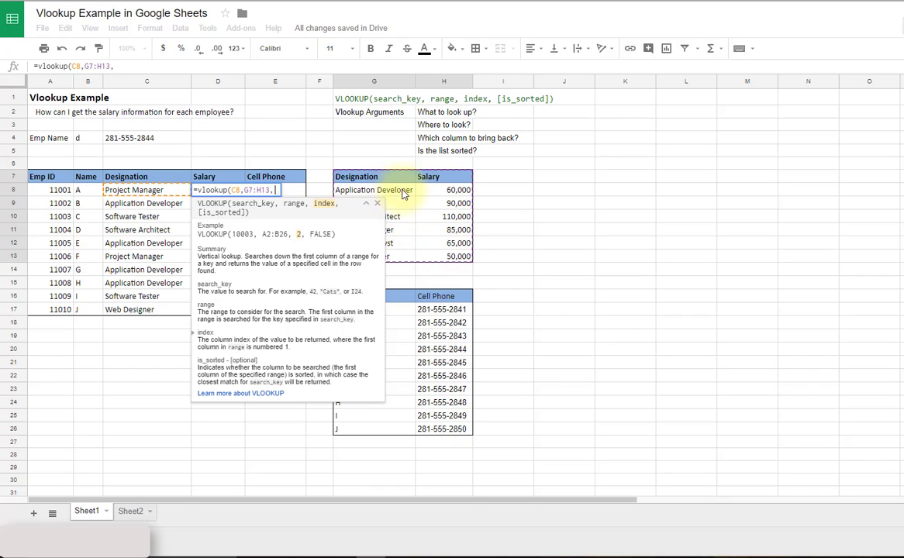
text(2)
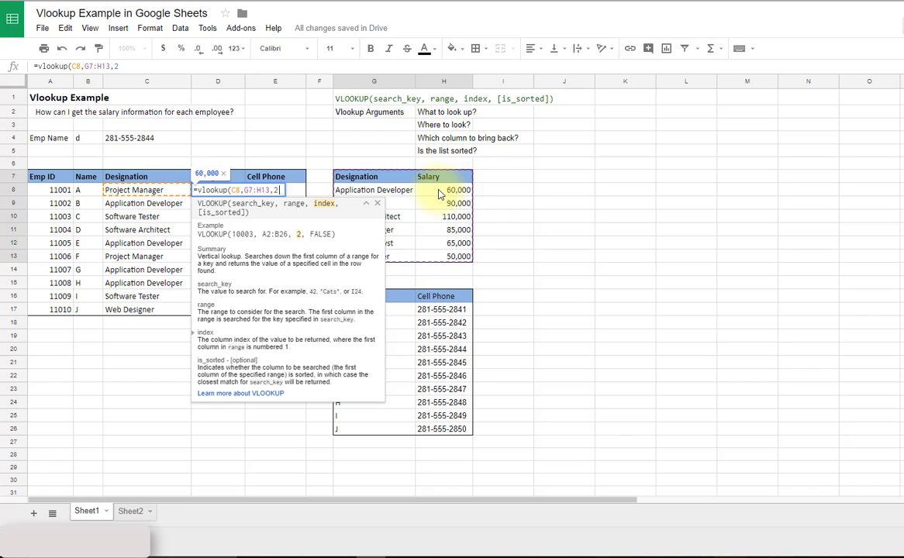
text(,)
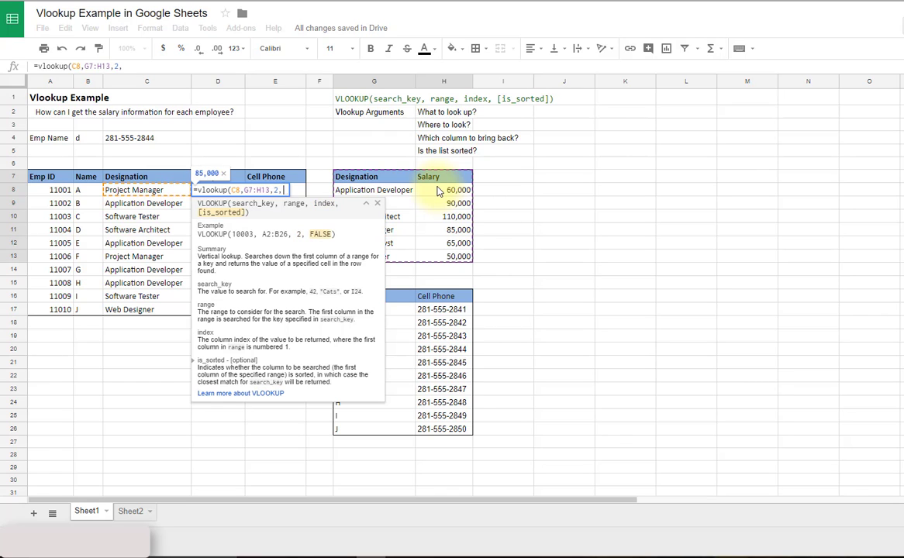
text(flase)
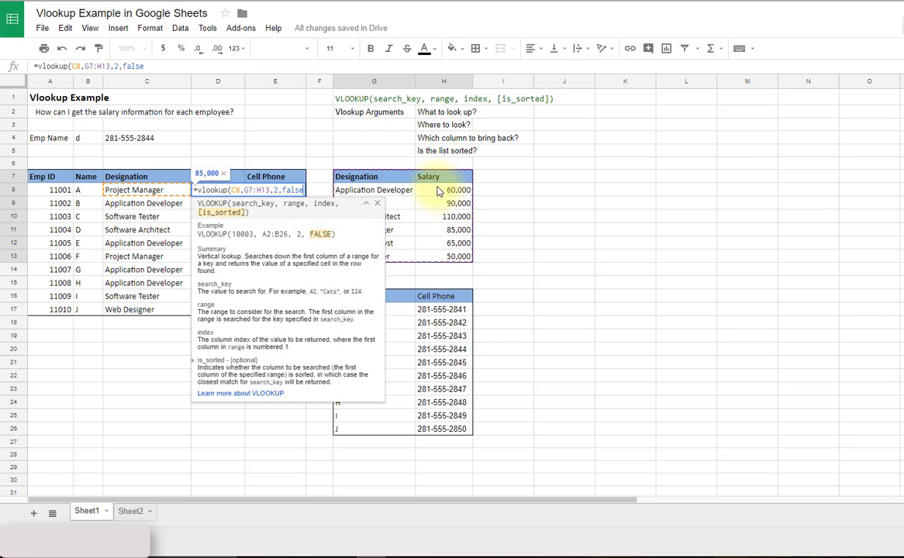
text())
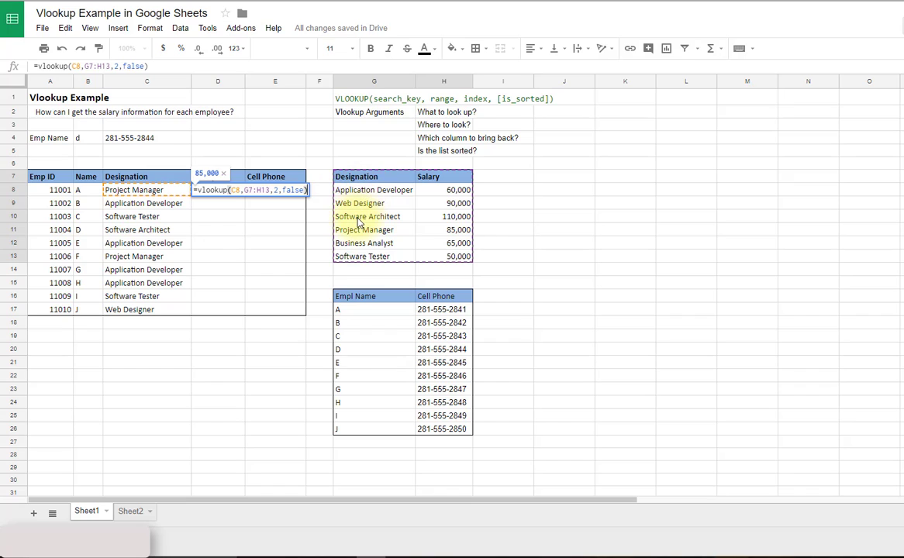
key(Return)
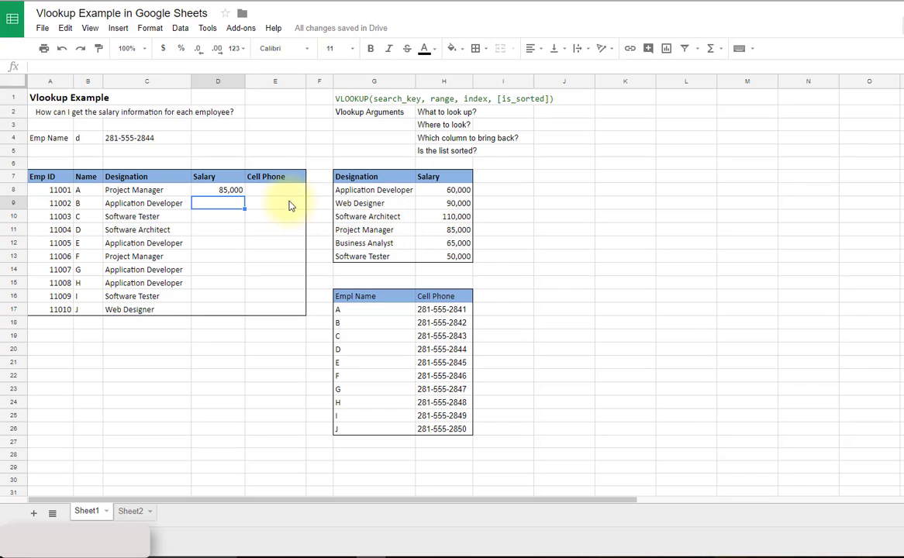
Make the lookup range in D8's VLOOKUP formula absolute, as $G$7:$H$13
click(227, 195)
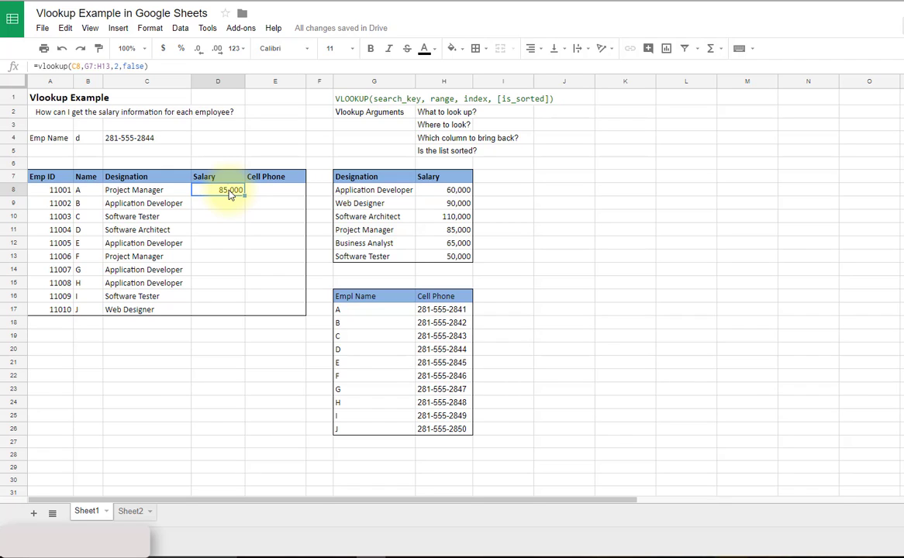
double_click(229, 194)
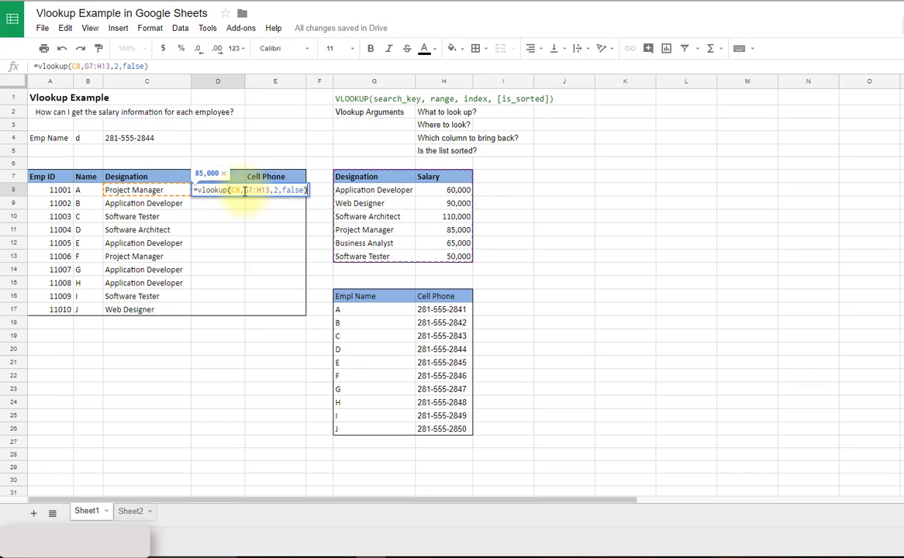
click(245, 190)
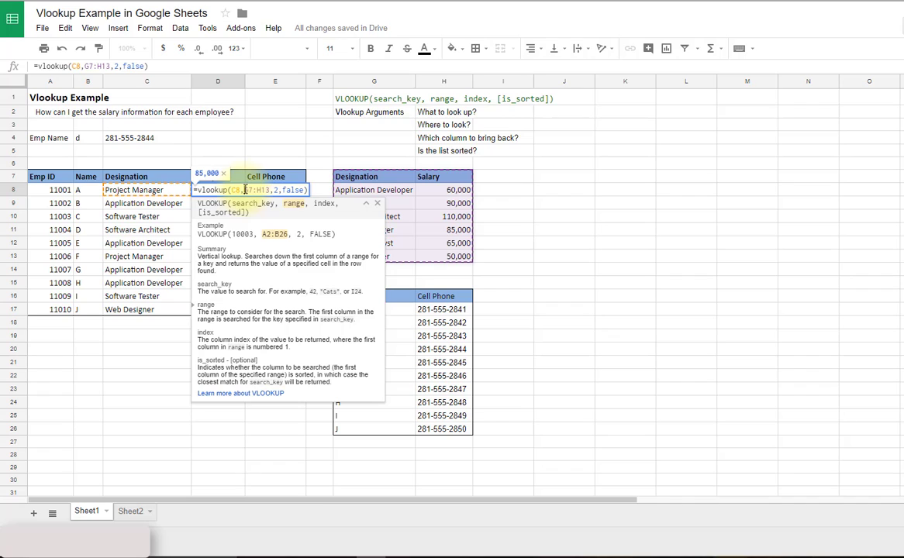
drag(245, 190, 270, 190)
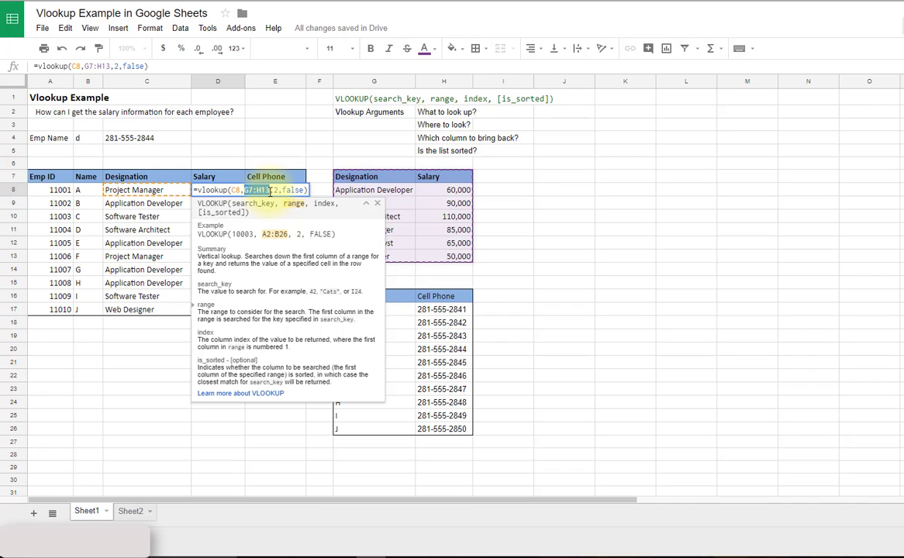
key(F4)
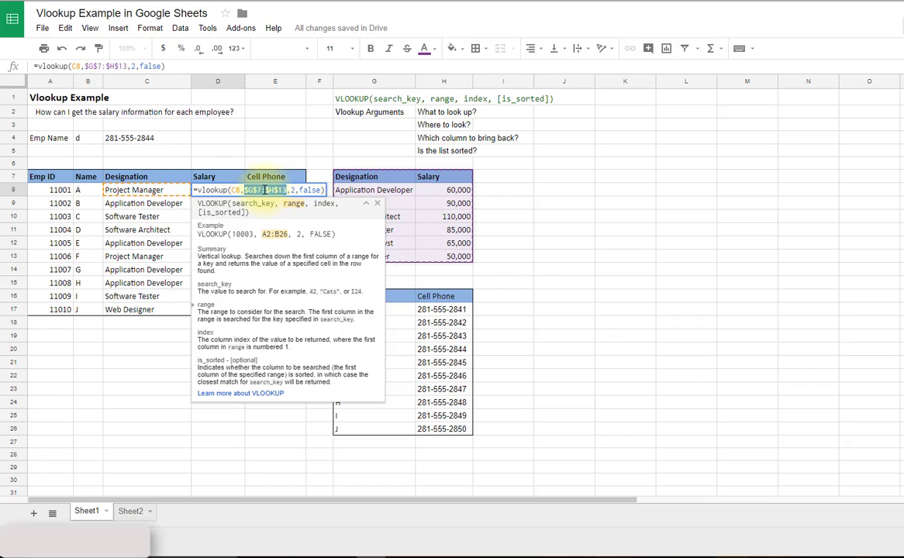
key(Return)
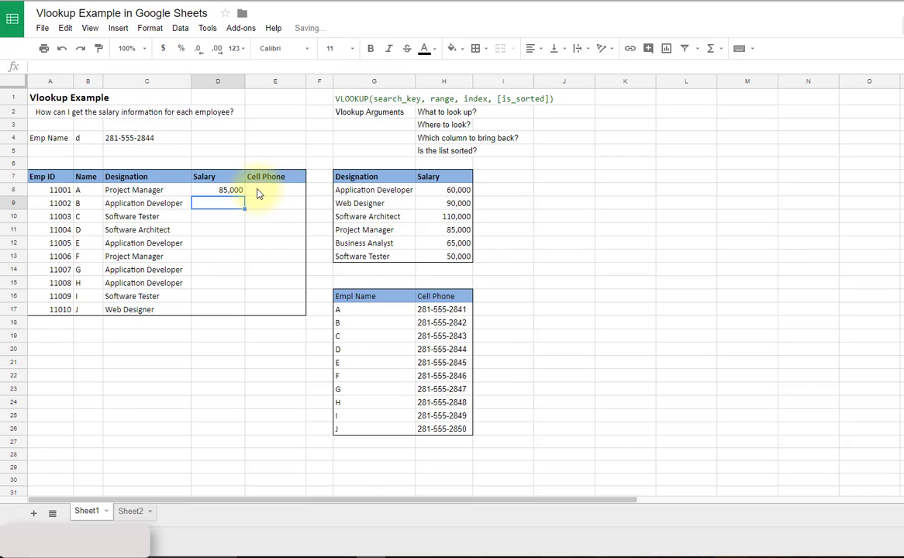
Fill the salary formula from D8 down to D17 and check the copied formula in D9
click(237, 193)
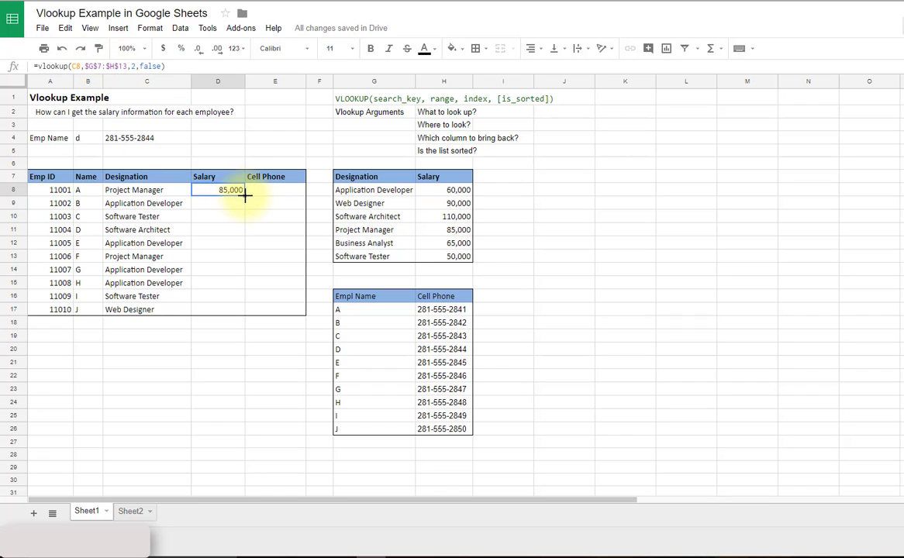
drag(244, 195, 245, 312)
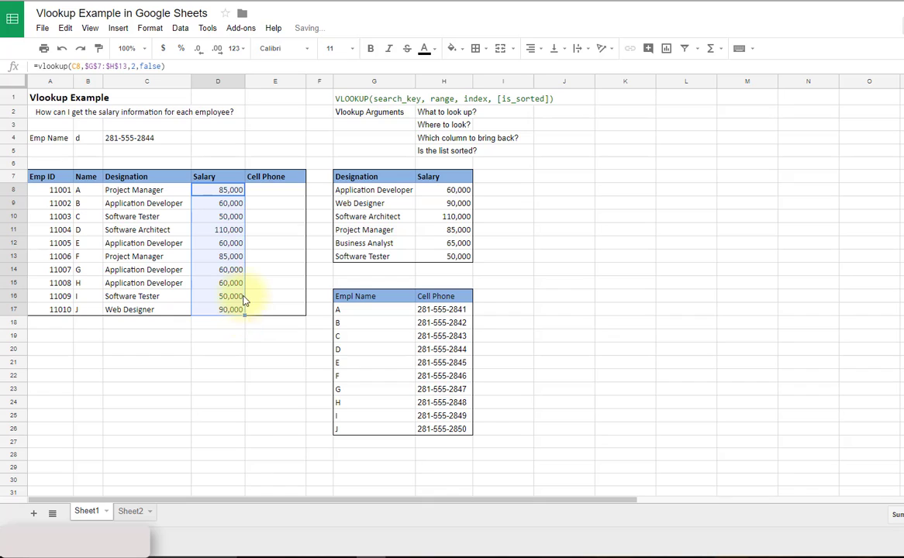
click(233, 207)
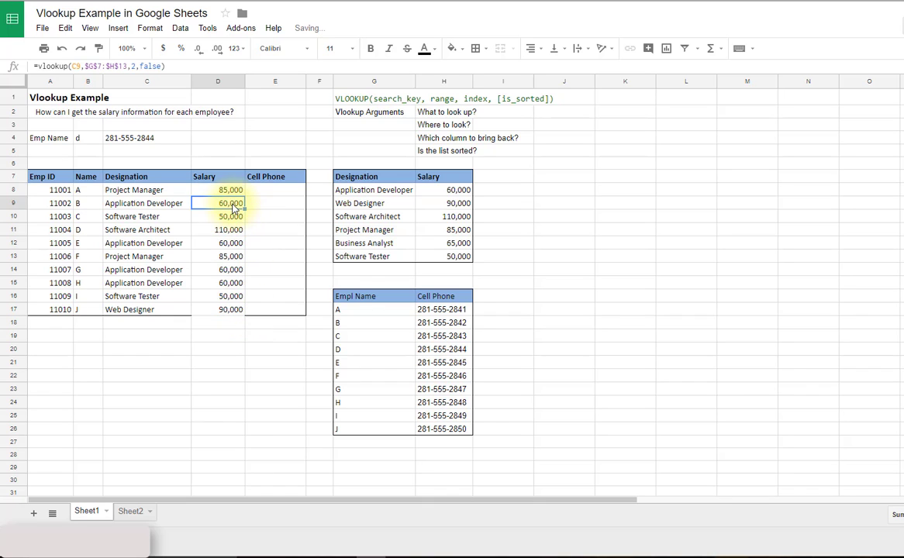
click(153, 204)
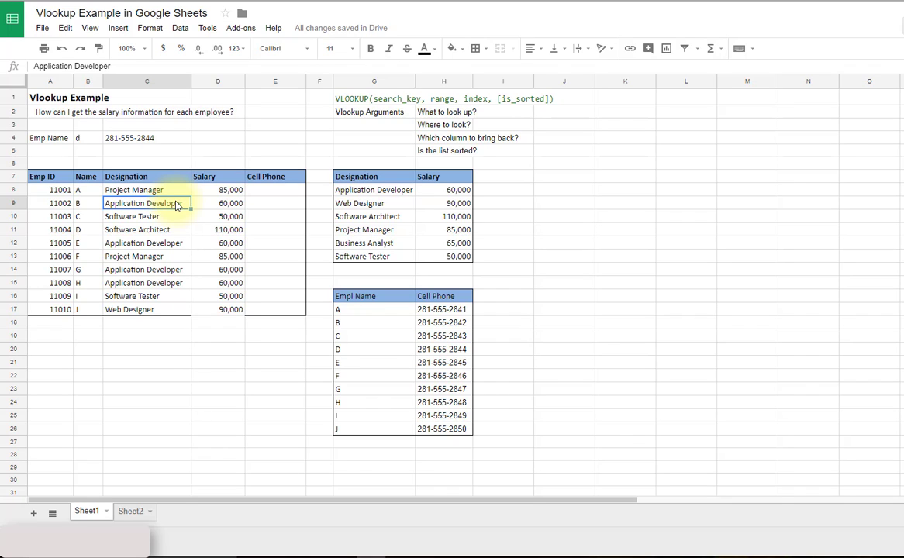
Enter the formula =vlookup(B8,G16:H26,2,false) in E8 to look up the first employee's cell phone by name
click(273, 193)
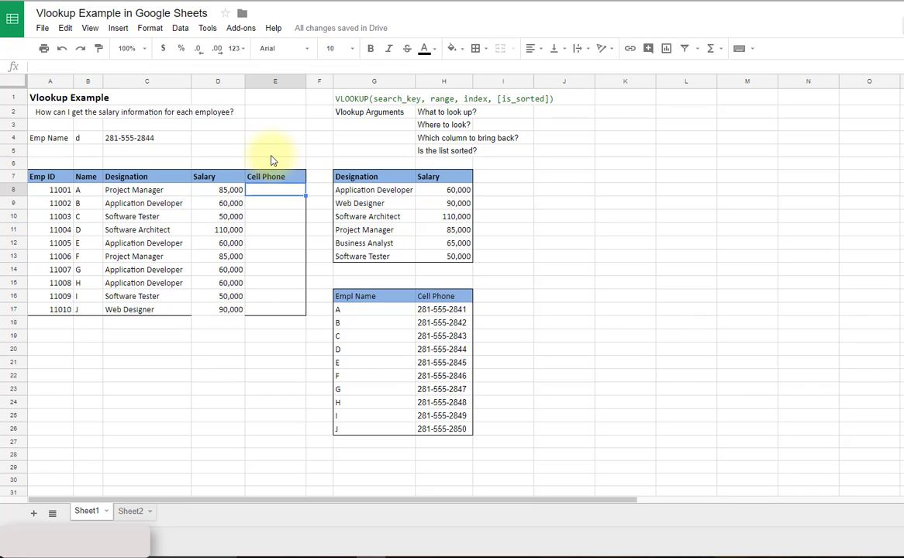
text(=vloo)
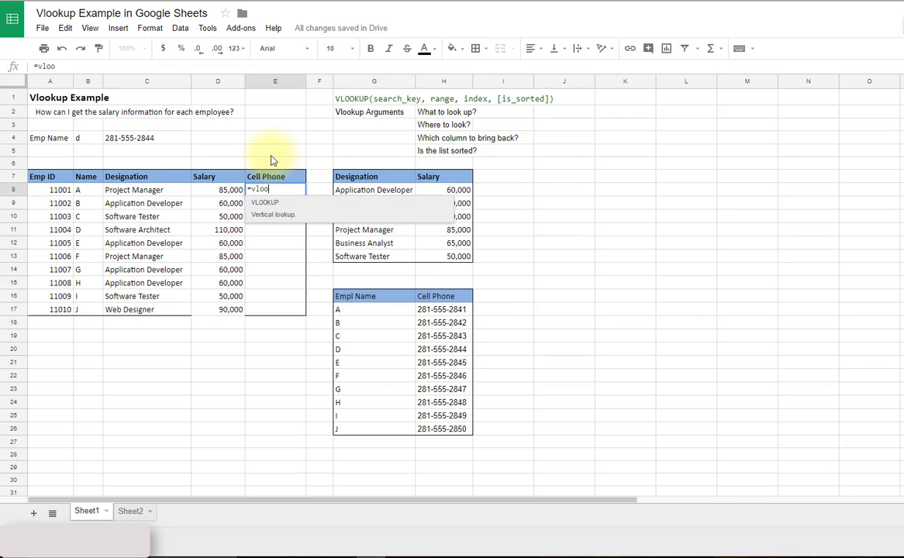
text(kup()
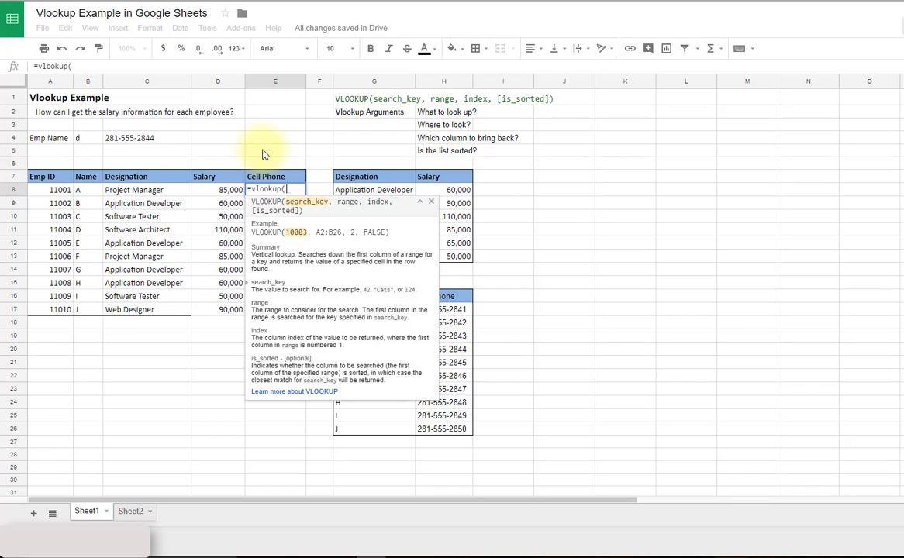
click(87, 192)
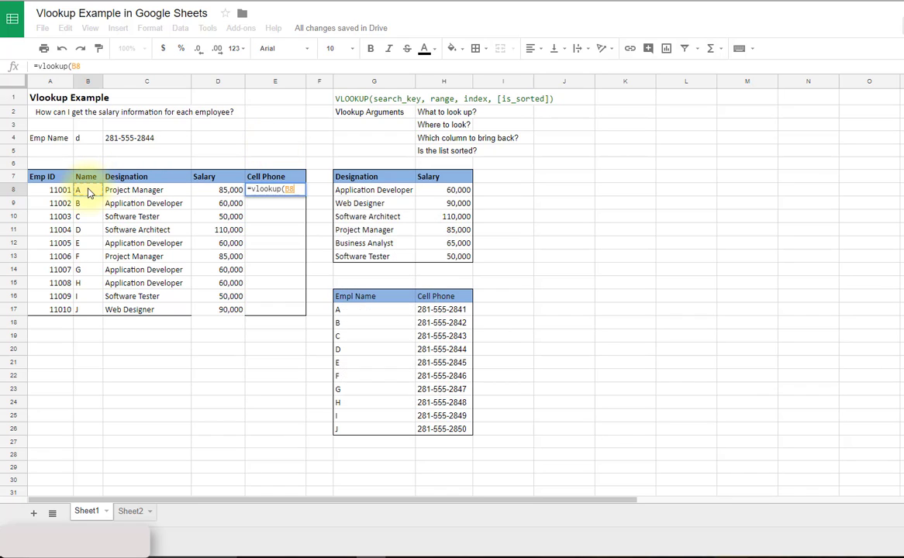
text(,)
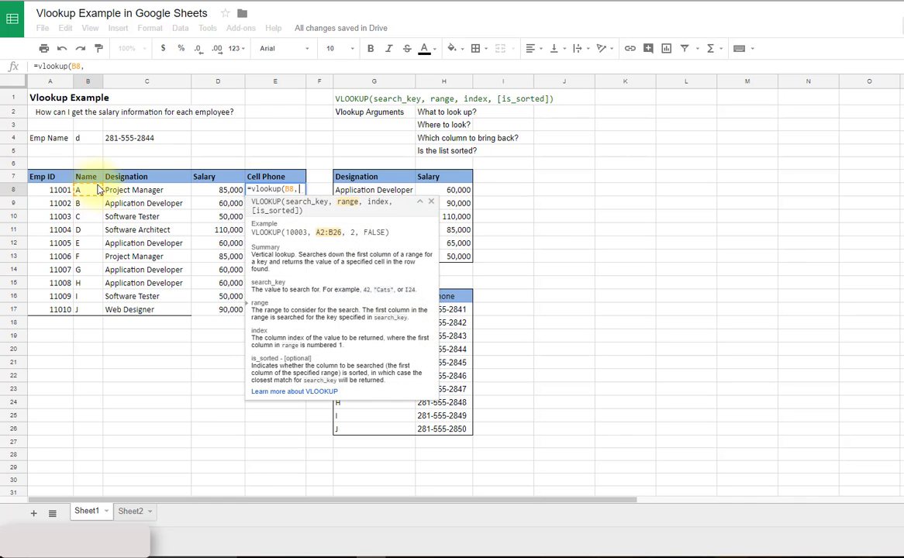
drag(459, 297, 386, 432)
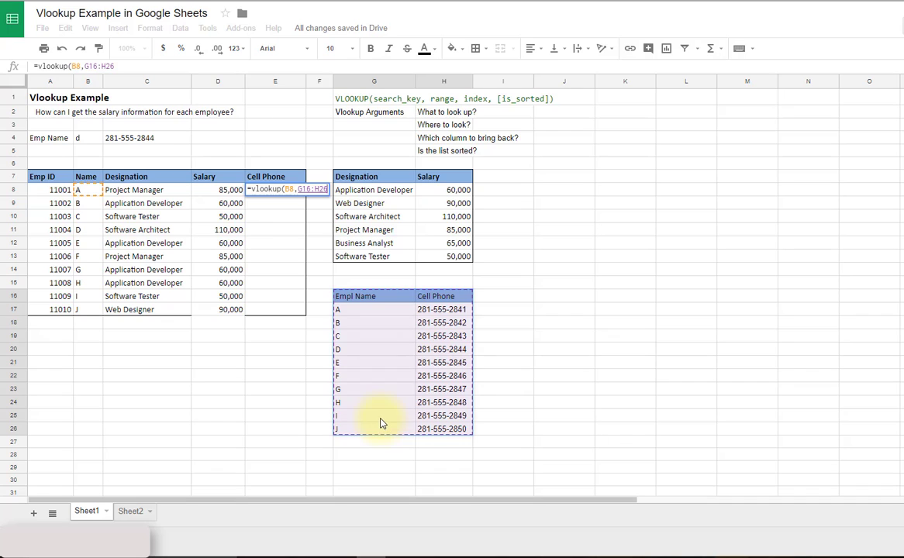
text(,)
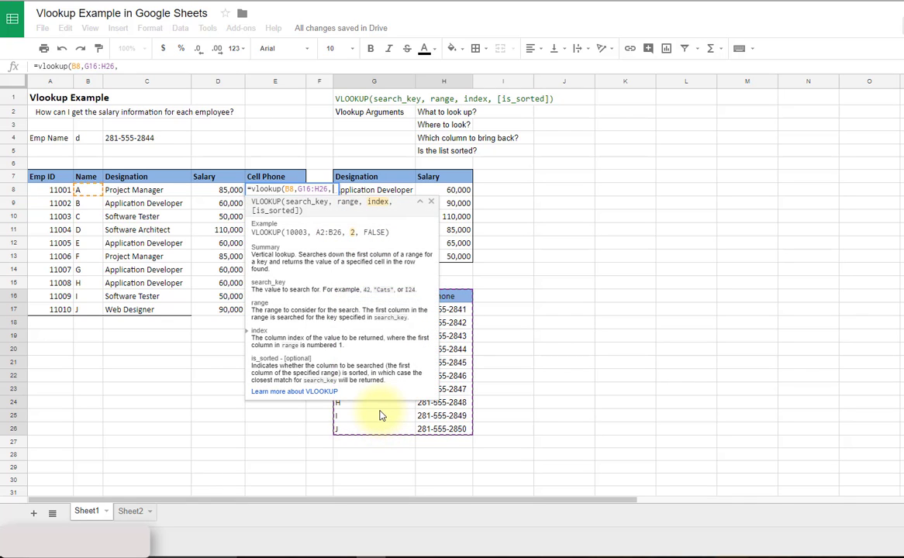
text(2)
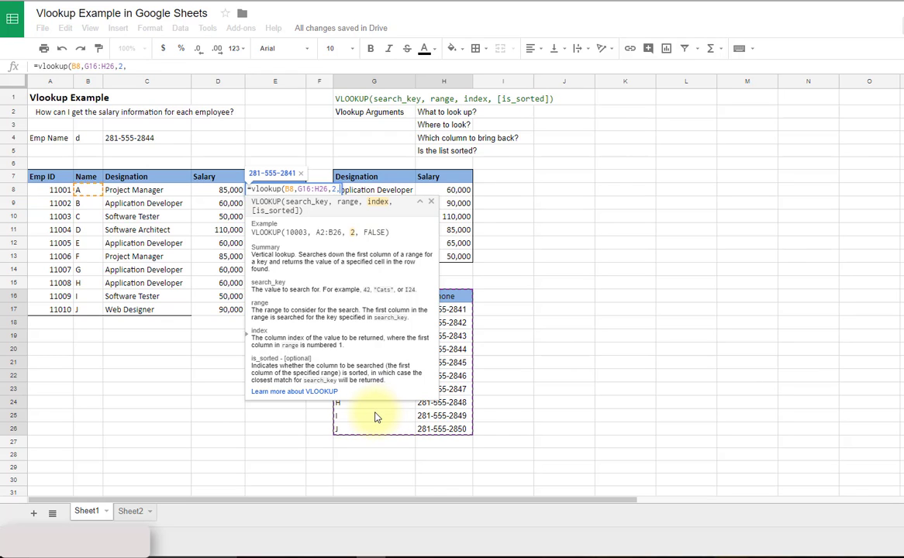
text(,false))
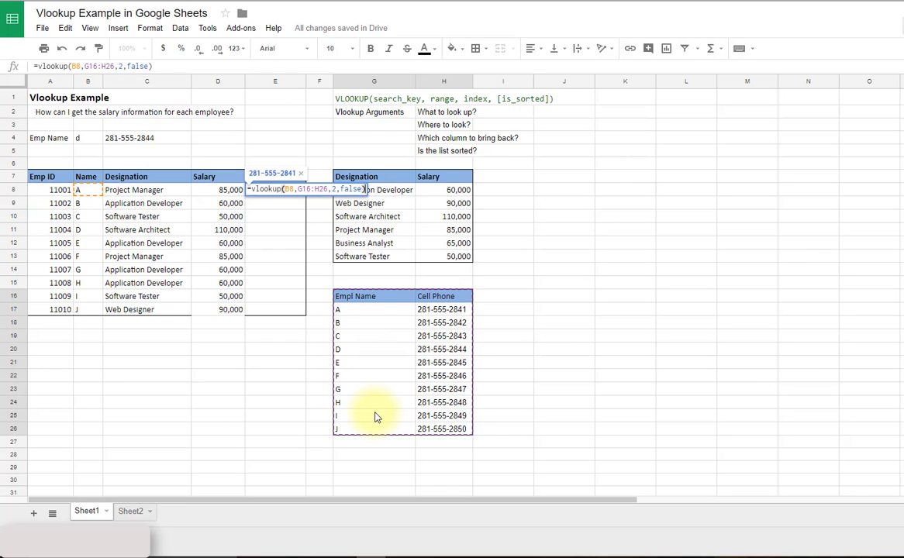
key(Return)
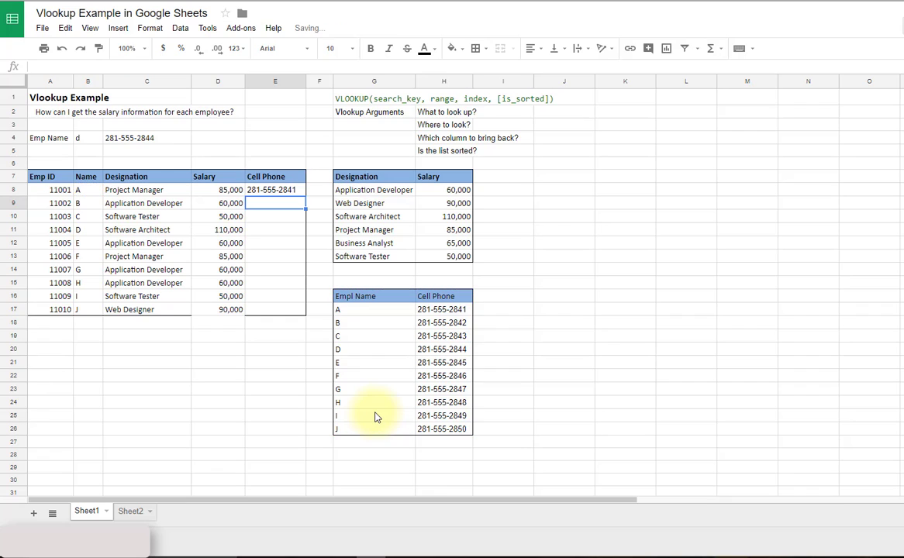
key(Up)
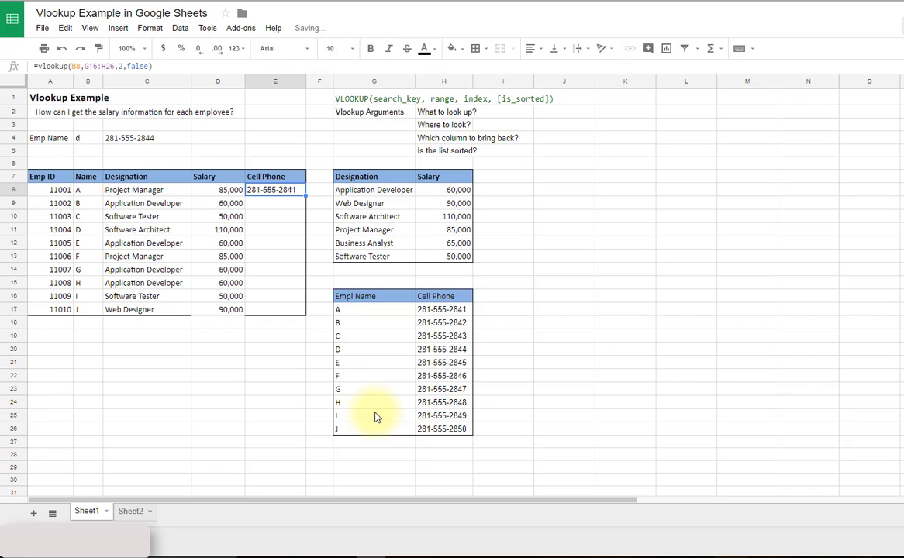
key(F2)
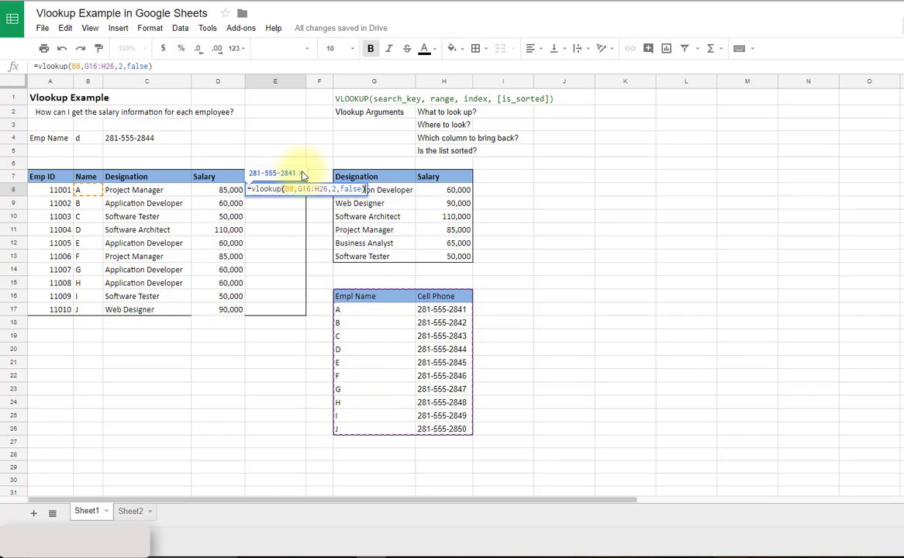
key(Escape)
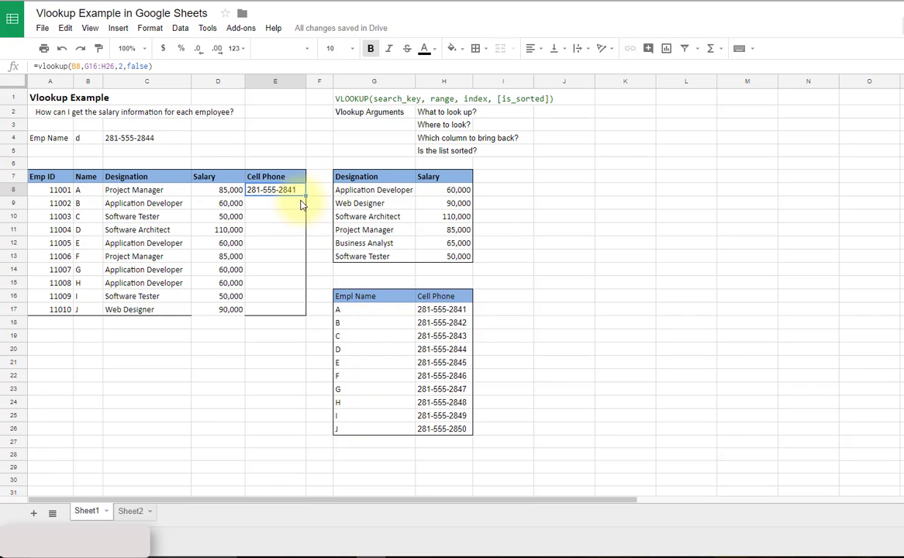
Make the lookup range in E8's VLOOKUP formula absolute, as $G$16:$H$26
click(113, 66)
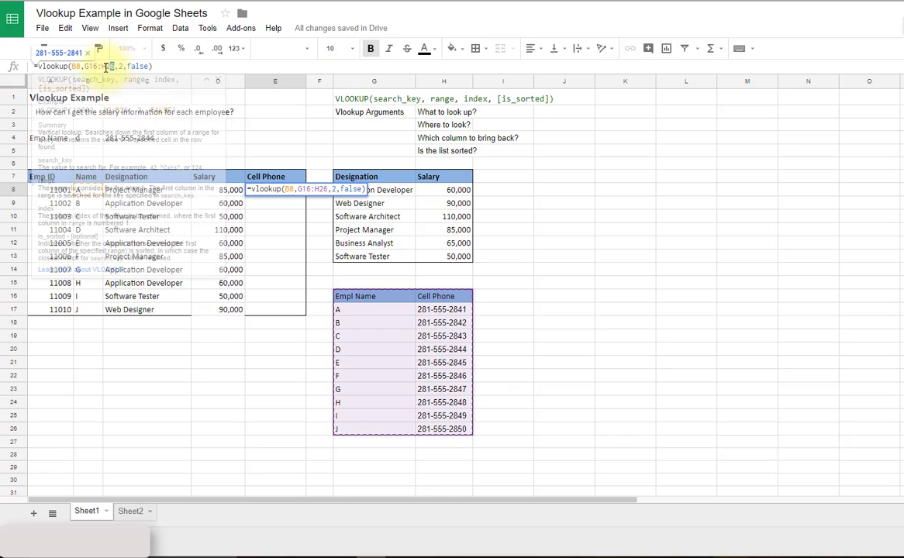
drag(112, 66, 86, 67)
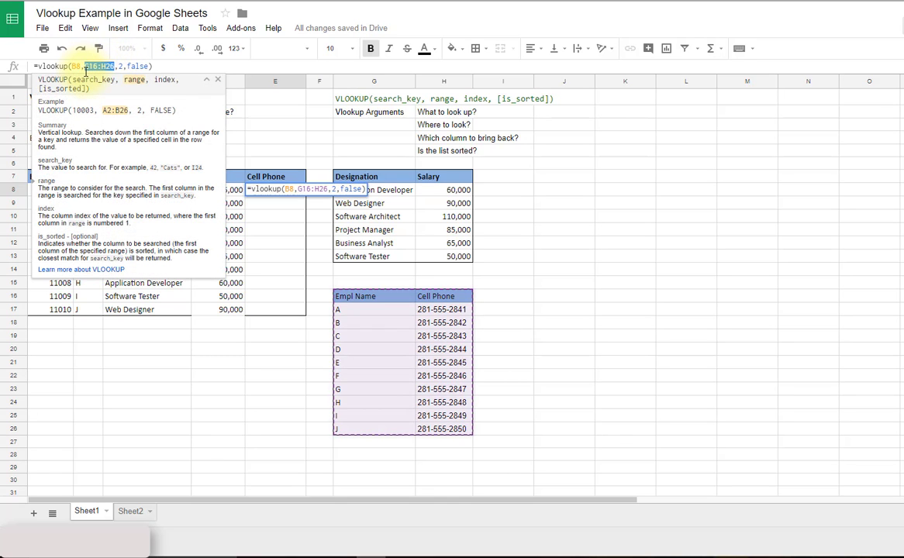
key(F4)
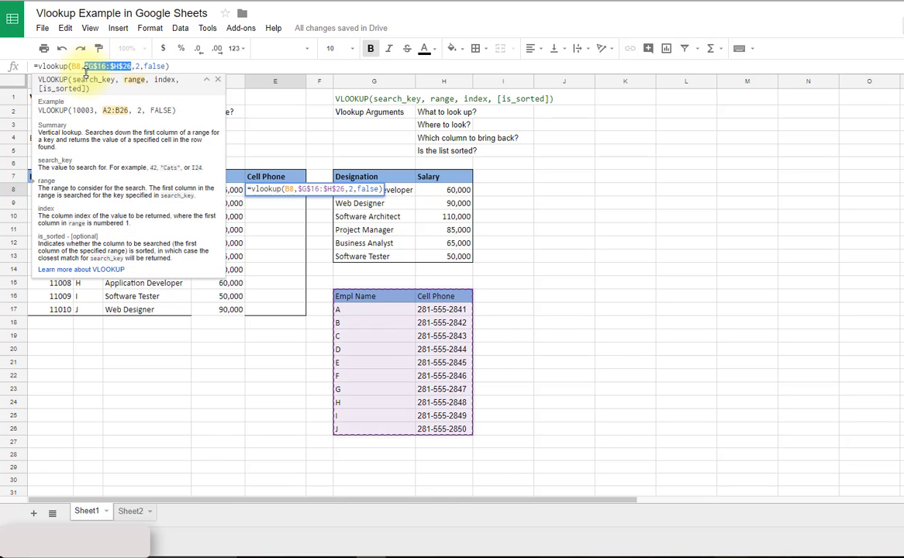
key(Return)
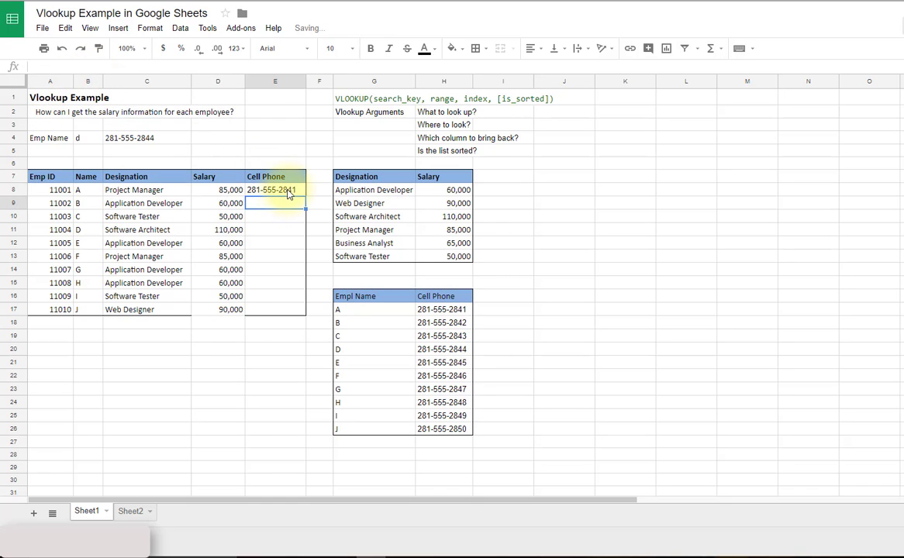
Fill the cell phone formula from E8 down to E17 and check the copied formula in E11
click(293, 194)
drag(306, 197, 303, 305)
click(282, 233)
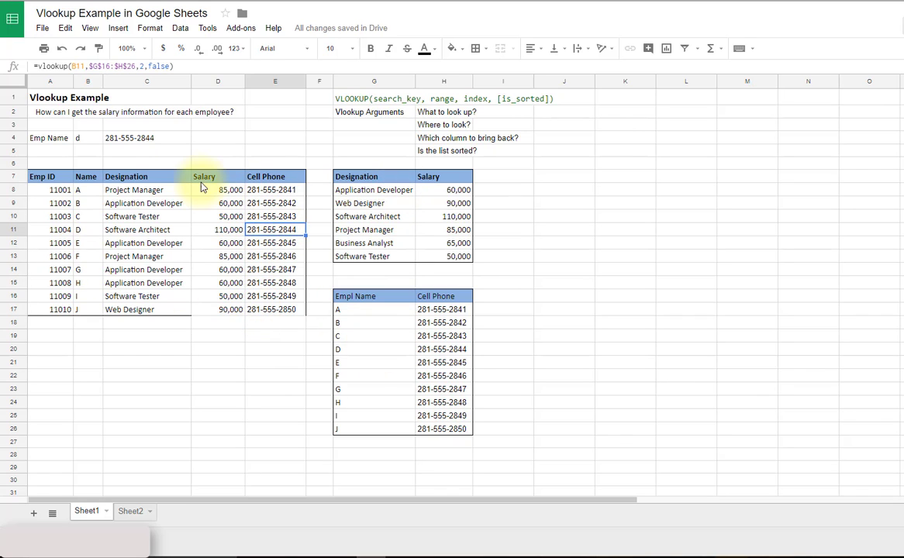
click(388, 193)
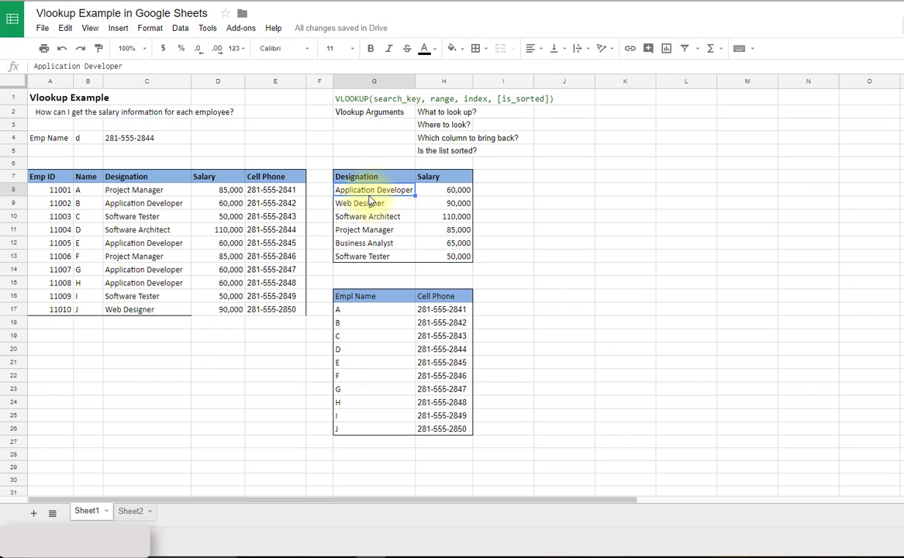
click(348, 177)
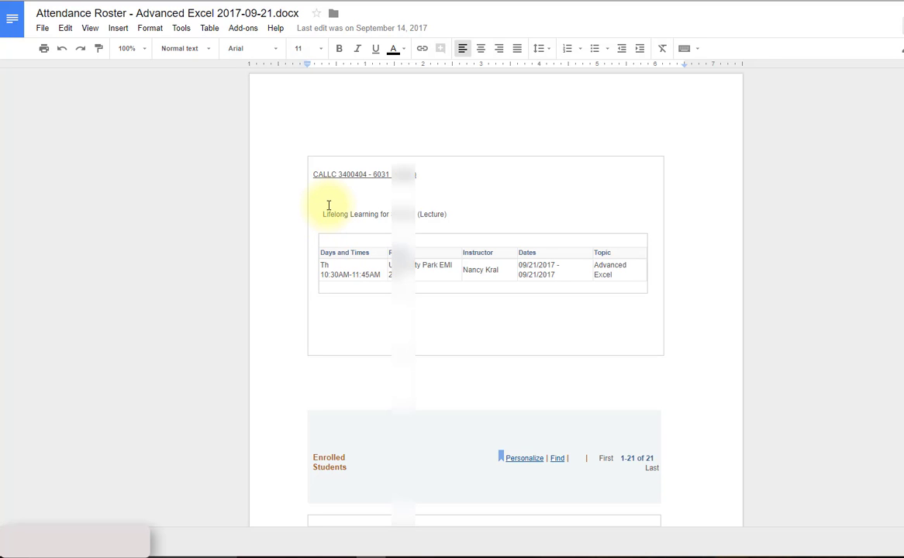
In the Google Docs roster Attendance Roster - Advanced Excel 2017-09-21.docx, copy the ID and name columns of the enrolled students table
scroll(329, 205, down, 5)
scroll(329, 204, down, 3)
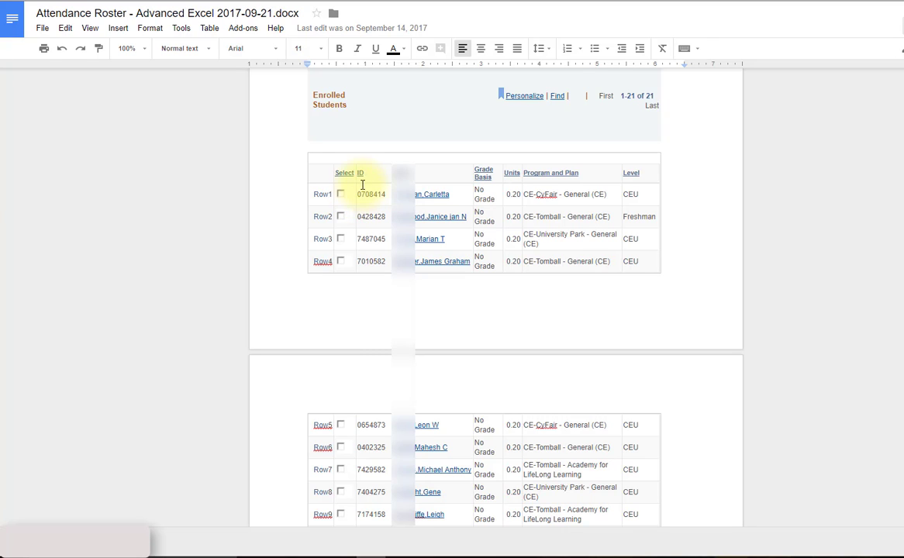
mouse_move(358, 174)
mouse_down()
mouse_move(378, 180)
mouse_move(359, 179)
mouse_up()
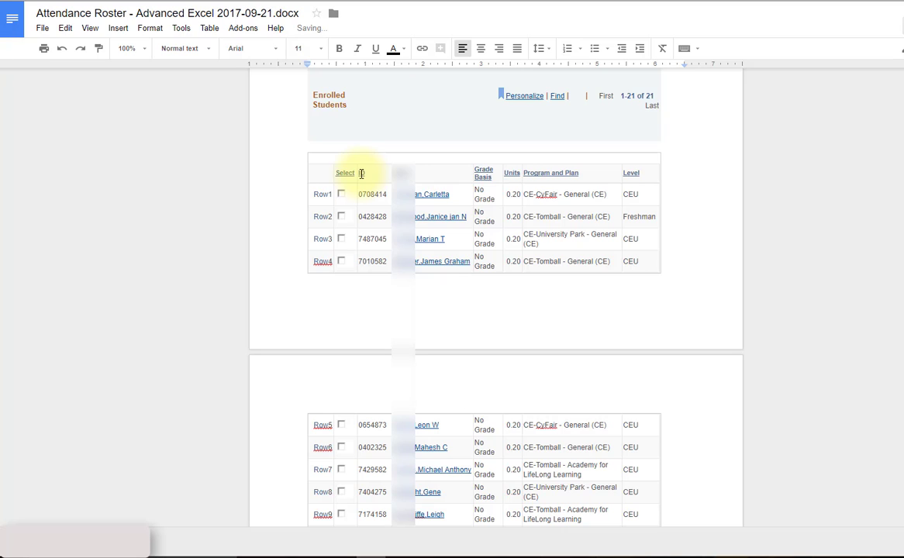
click(361, 173)
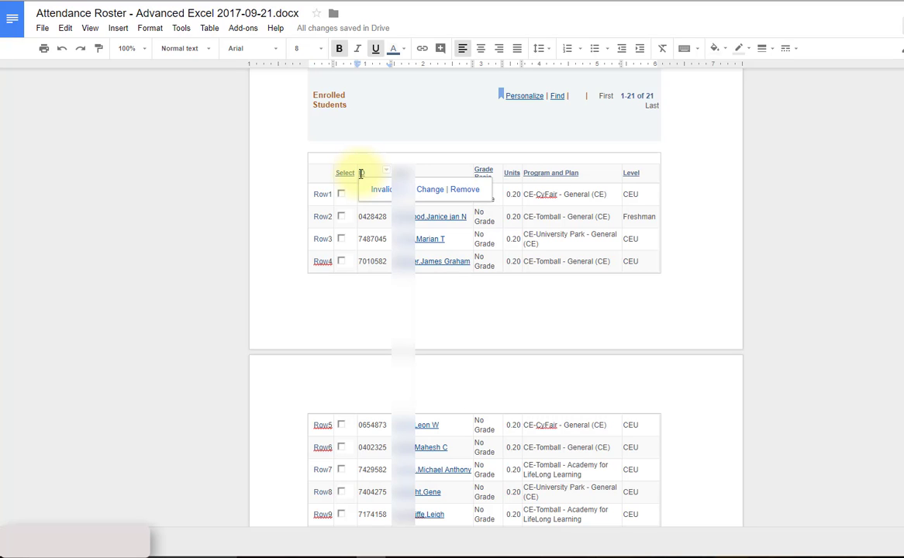
drag(361, 174, 434, 391)
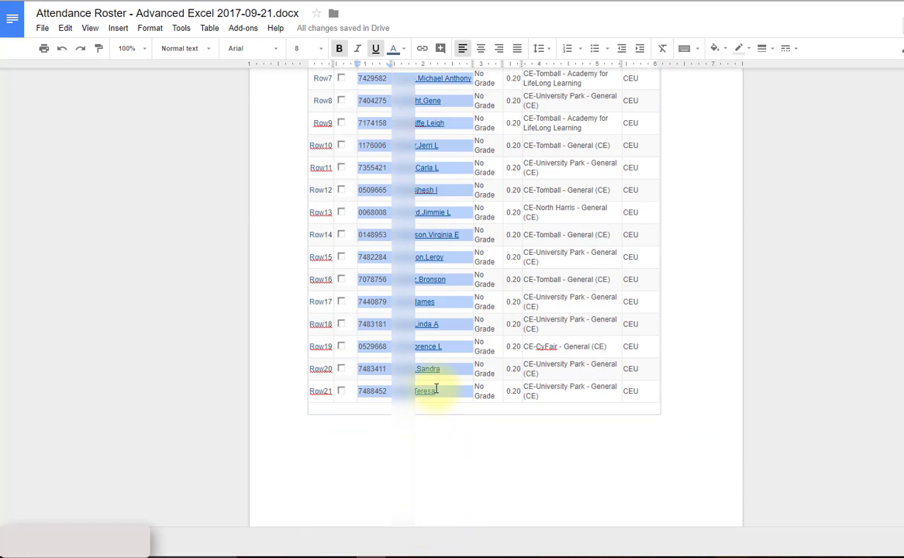
key(ctrl+shift+period)
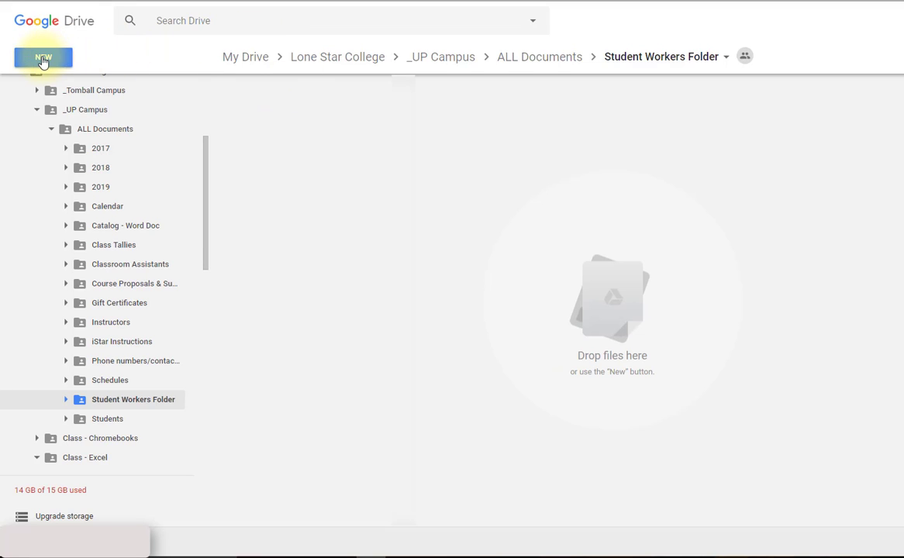
In Google Drive, create a new Google Sheets spreadsheet in the shared Student Workers Folder
click(44, 61)
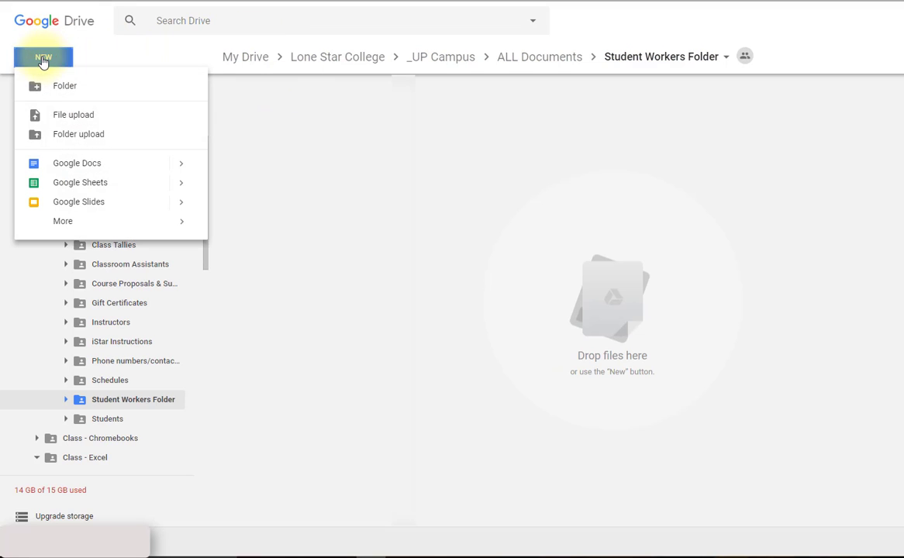
click(38, 185)
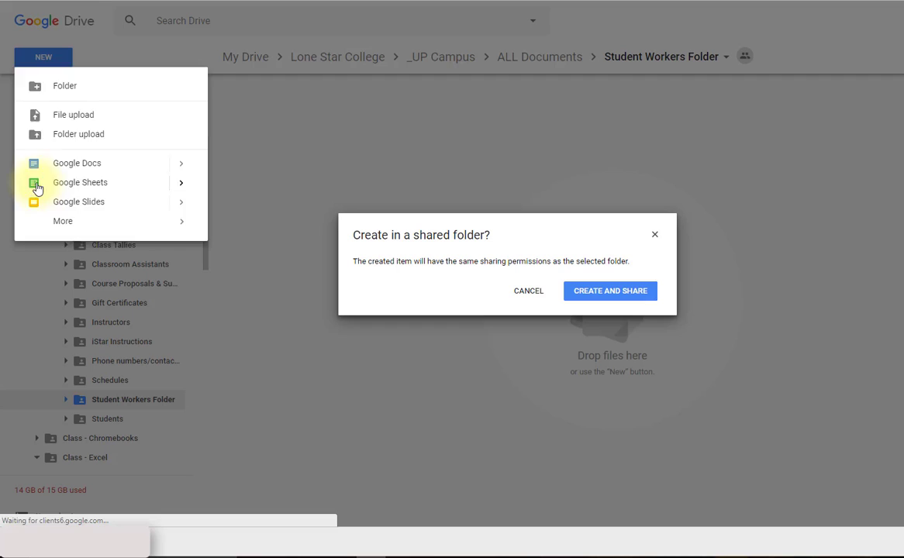
click(609, 294)
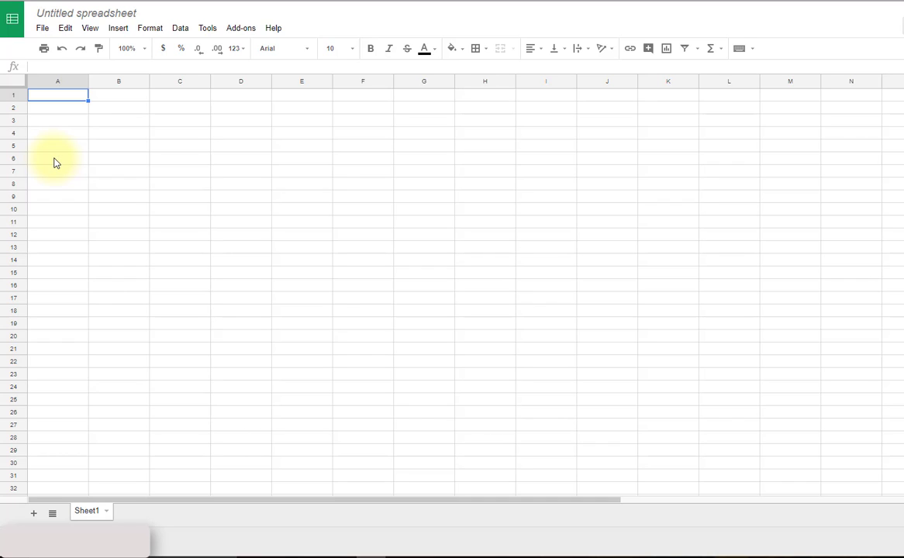
Paste the copied roster IDs and names into the new spreadsheet starting at A6 and check the first student's ID
click(54, 163)
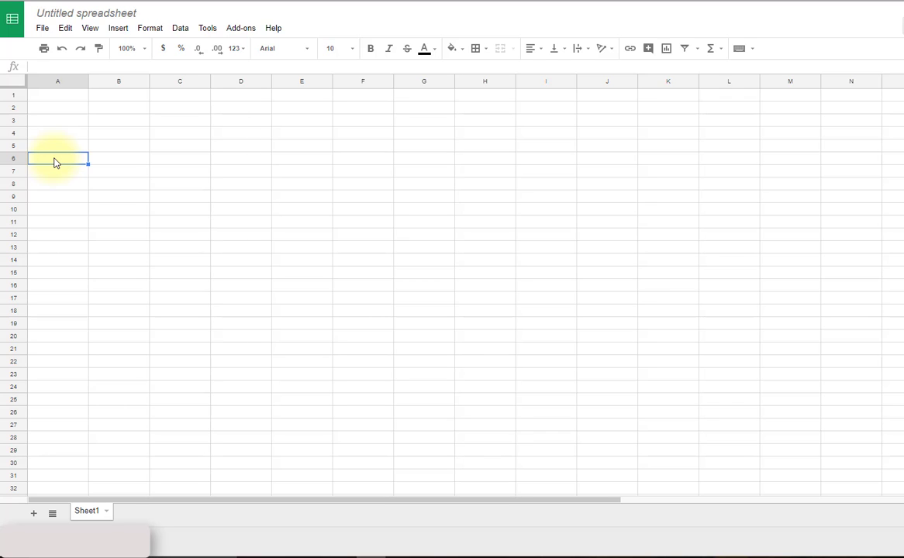
key(ctrl+v)
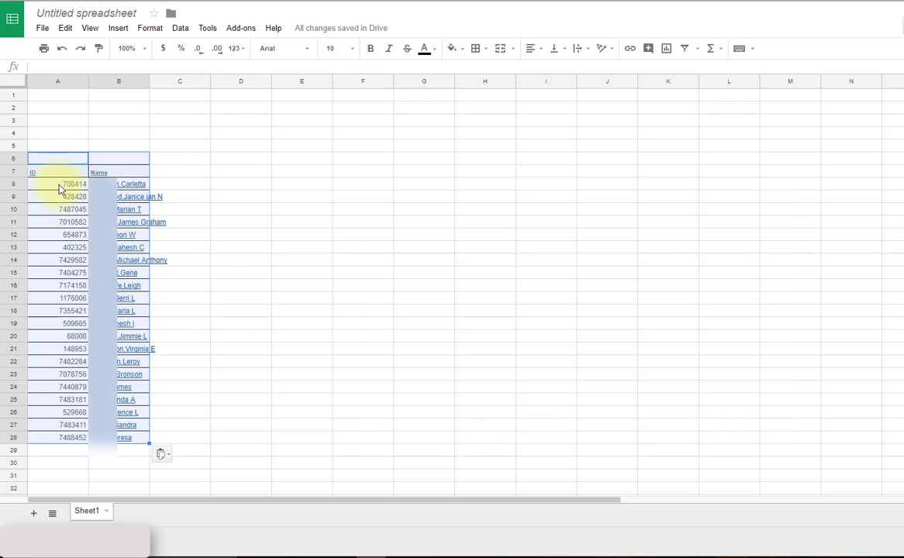
click(60, 190)
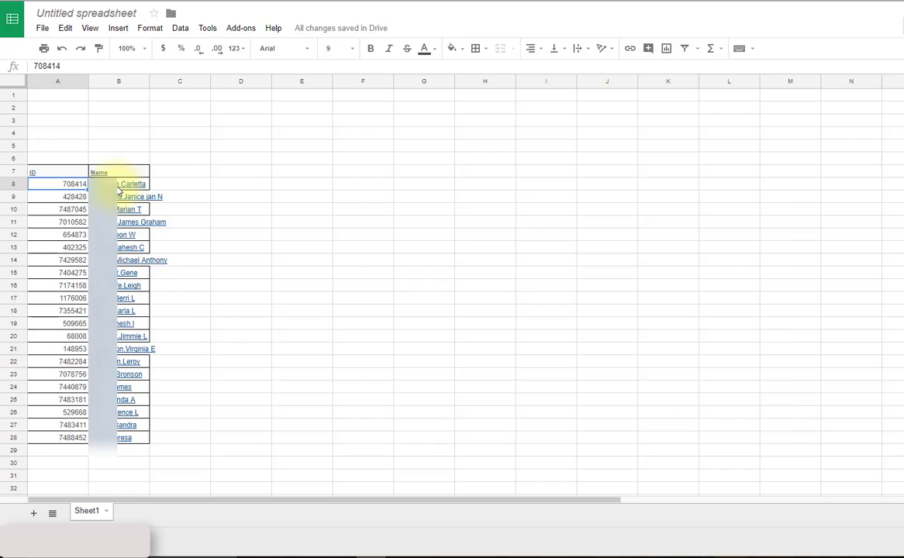
mouse_move(118, 188)
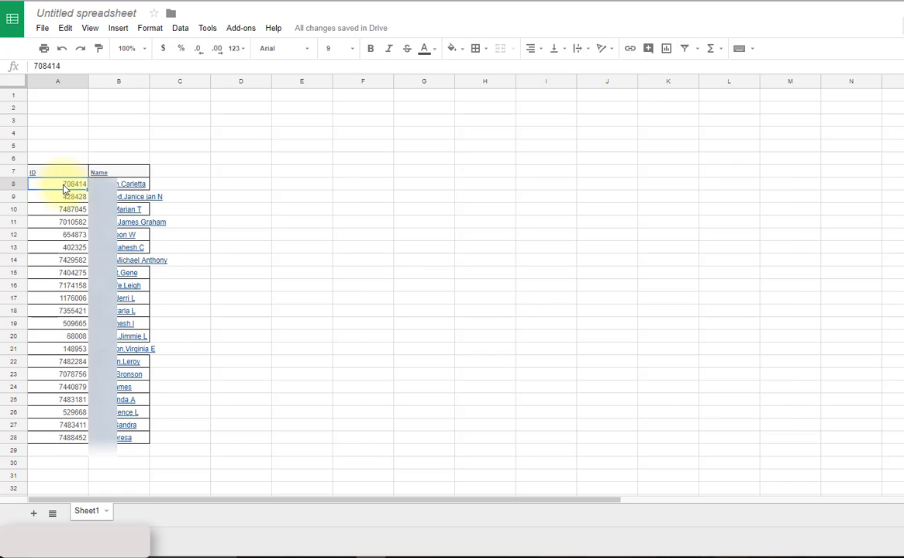
Format the whole of column A as plain text
click(56, 83)
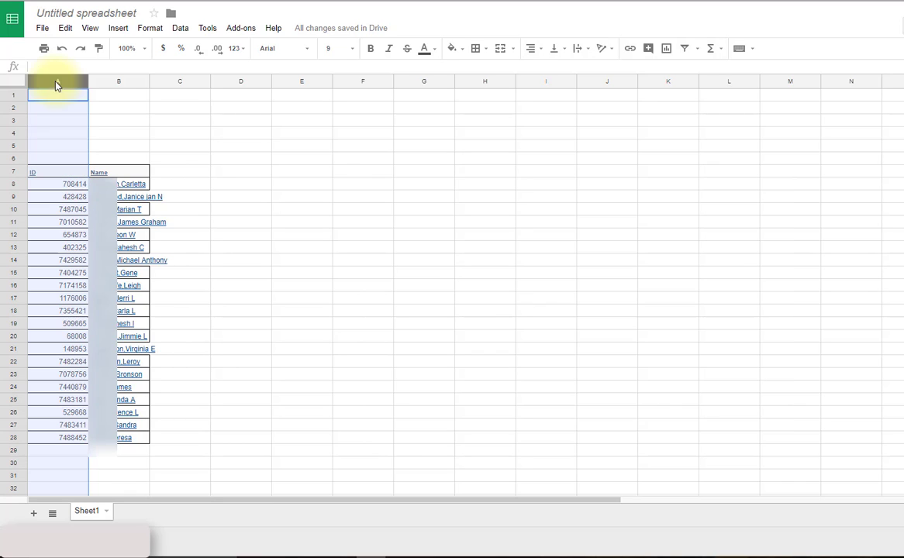
click(151, 30)
mouse_move(161, 52)
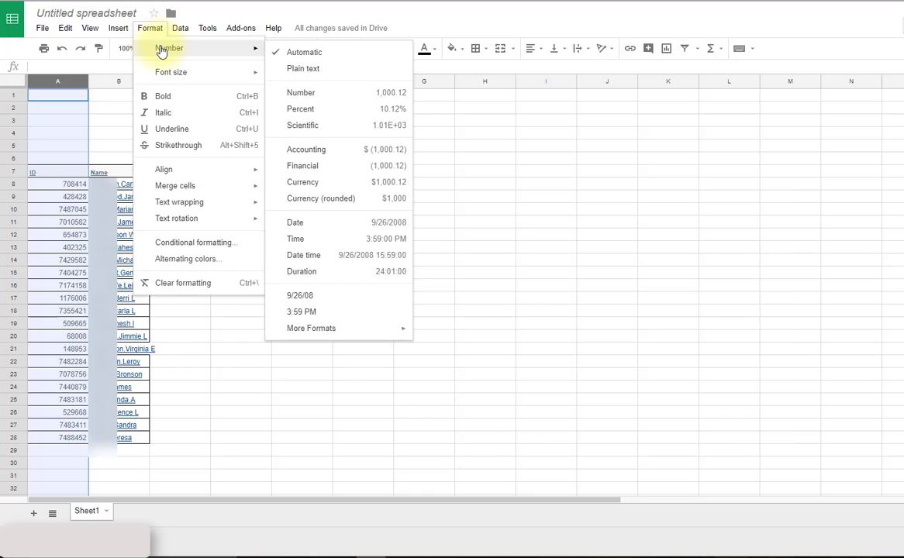
click(305, 69)
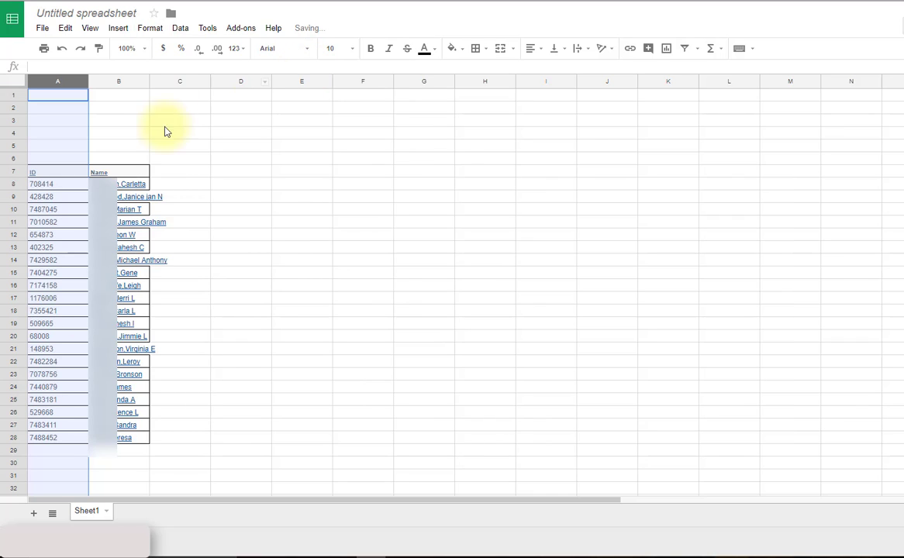
Paste the roster again starting at A7 over the existing data and check the first student's ID in A9
click(58, 186)
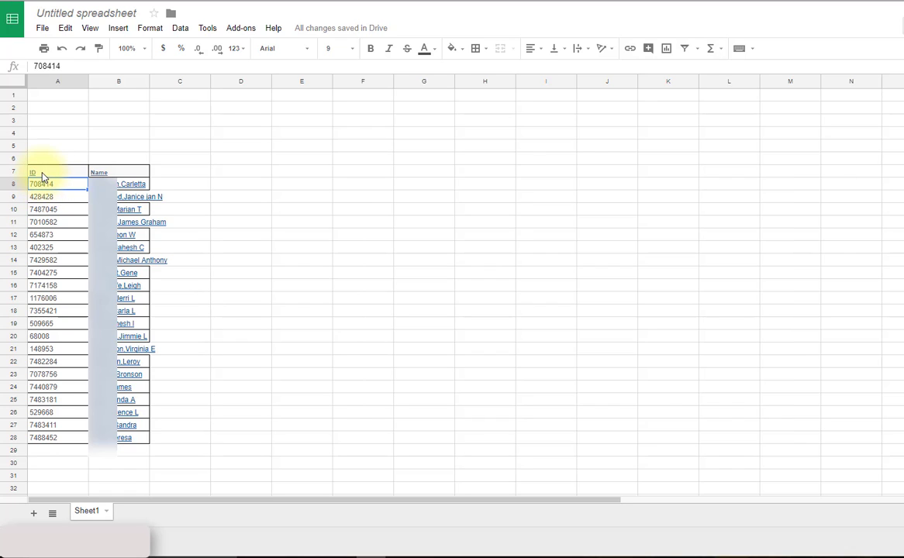
click(43, 172)
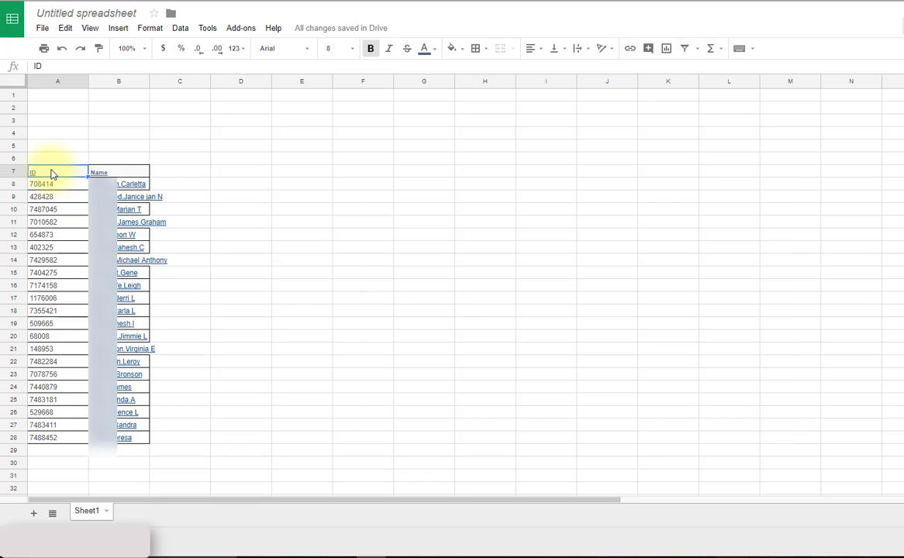
right_click(51, 175)
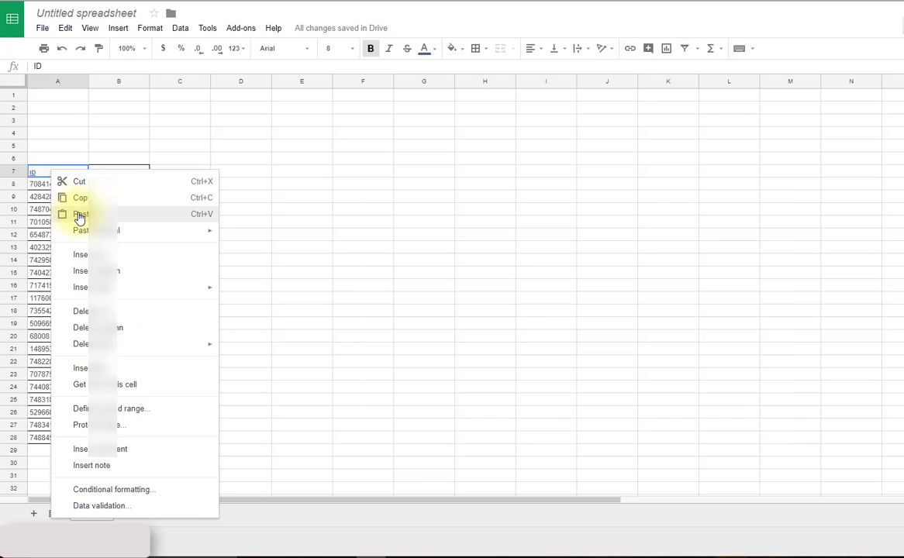
click(80, 218)
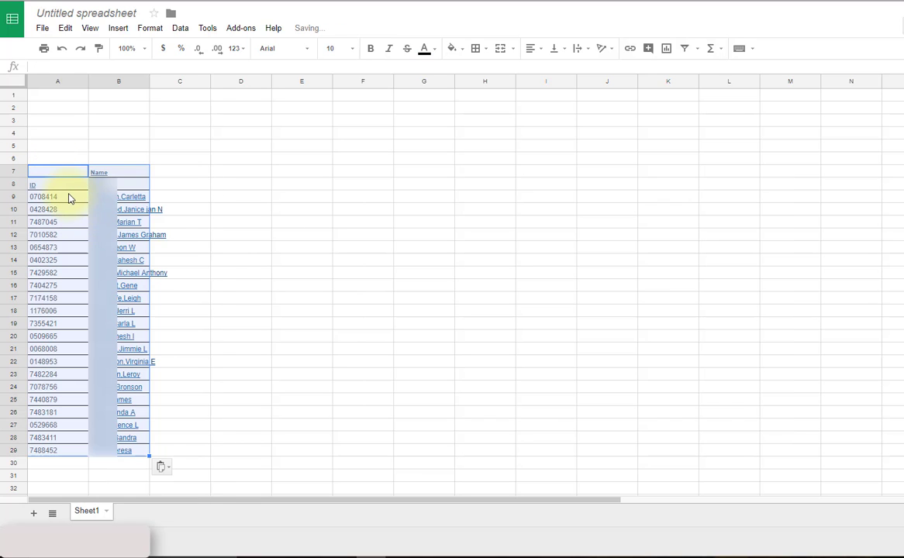
click(68, 198)
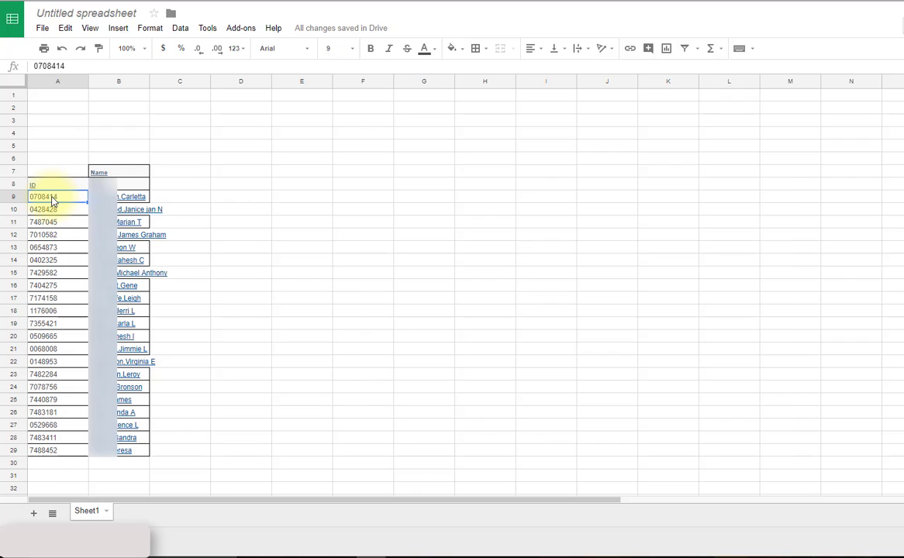
Enter the header Email in C8, beside the student names
click(163, 199)
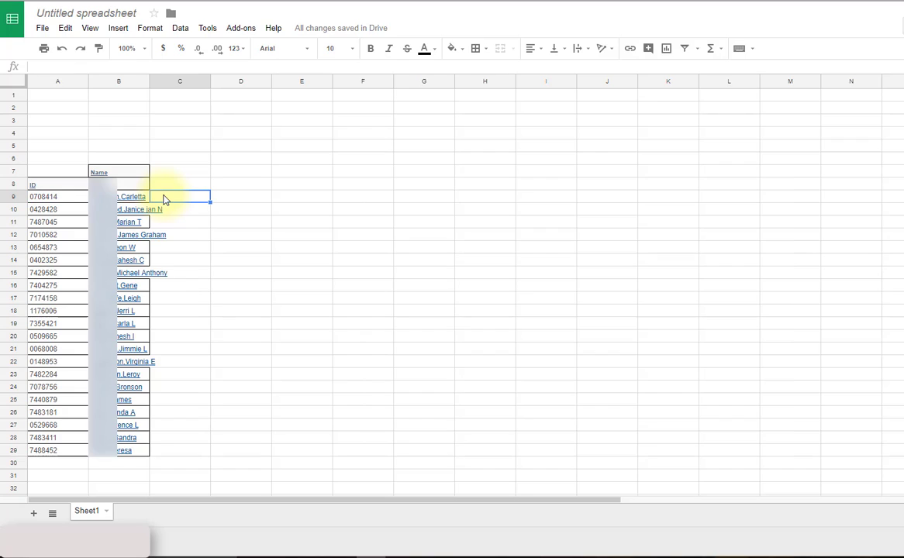
click(167, 187)
text(Ema)
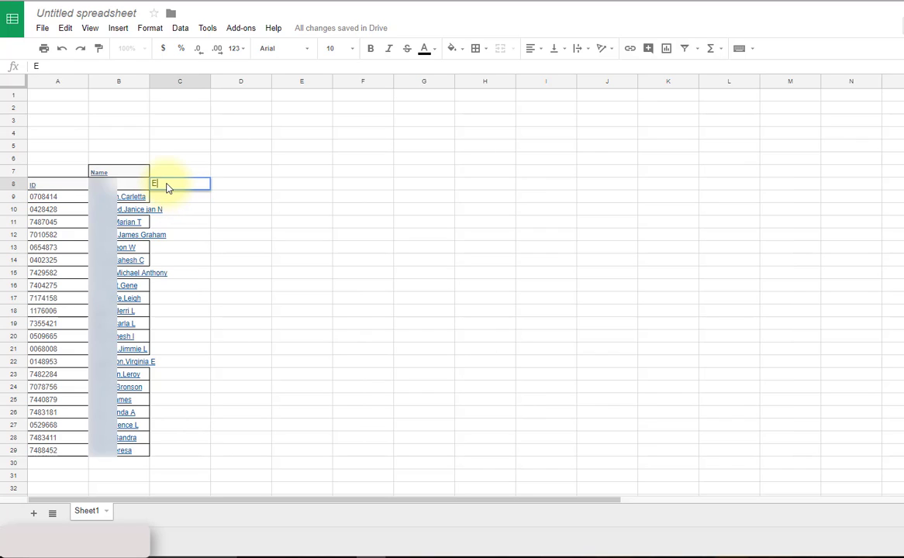
key(BackSpace)
key(BackSpace)
text(mail)
key(Return)
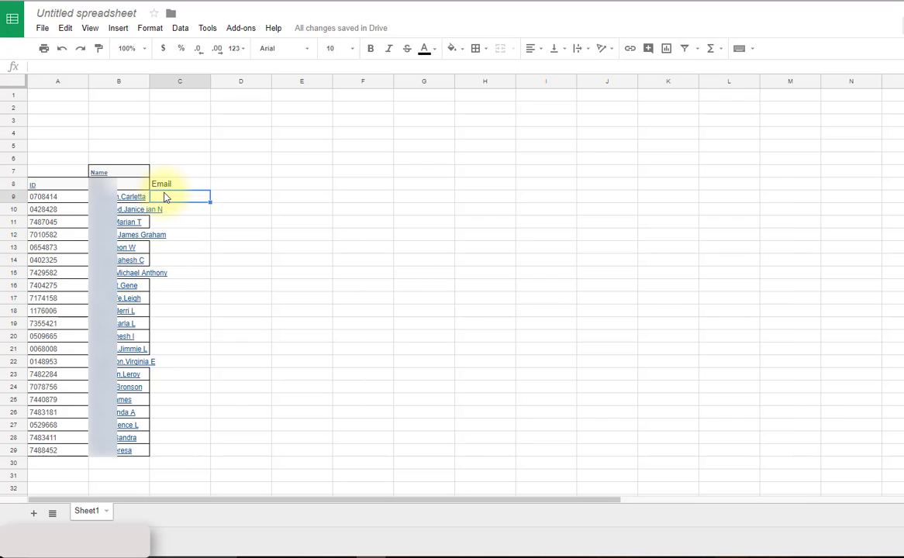
Add a second sheet and paste into it at A6 the ID Number through phone number(s) columns copied from the Students ALL-UP 2017-18 spreadsheet
click(34, 517)
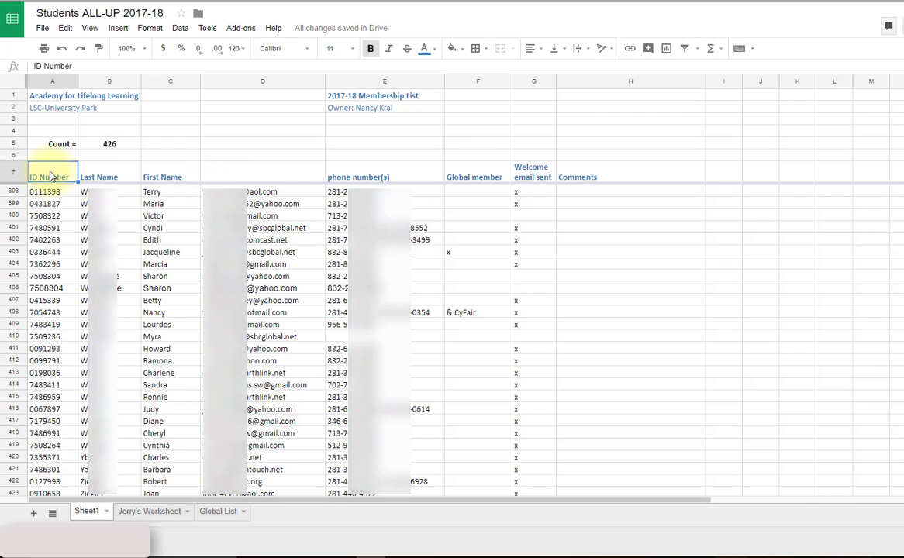
drag(50, 177, 397, 458)
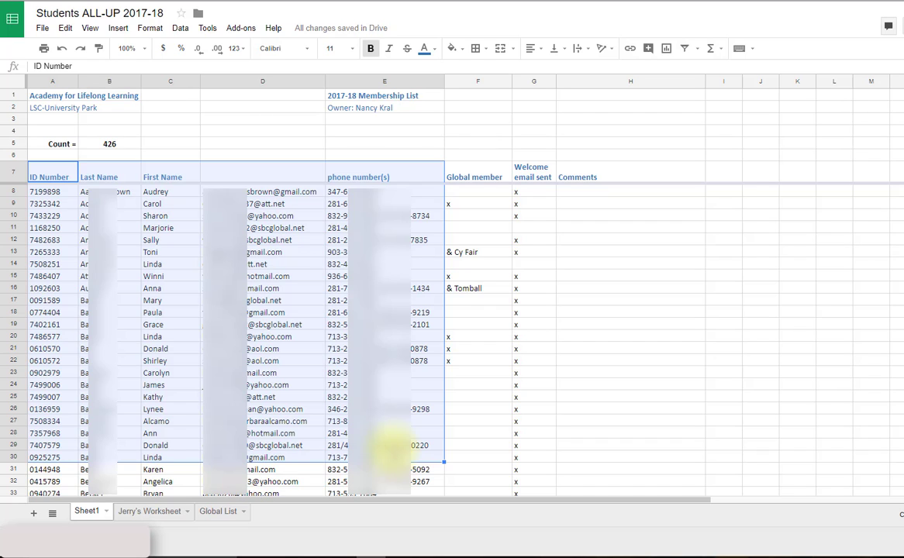
key(ctrl+shift+Down)
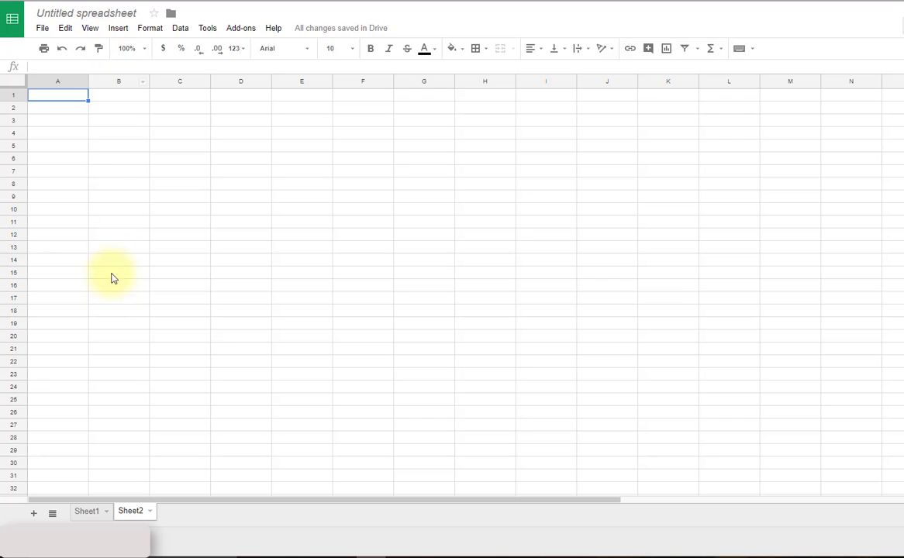
click(48, 160)
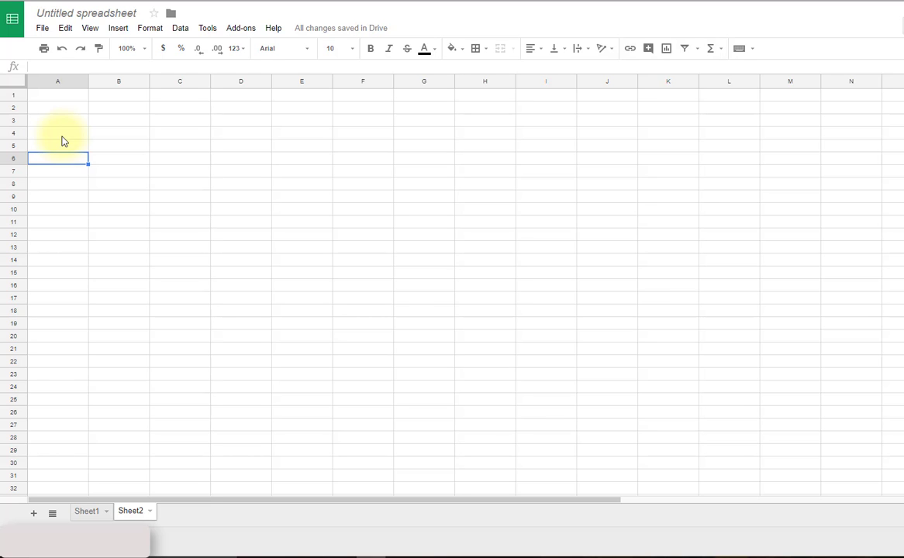
key(ctrl+v)
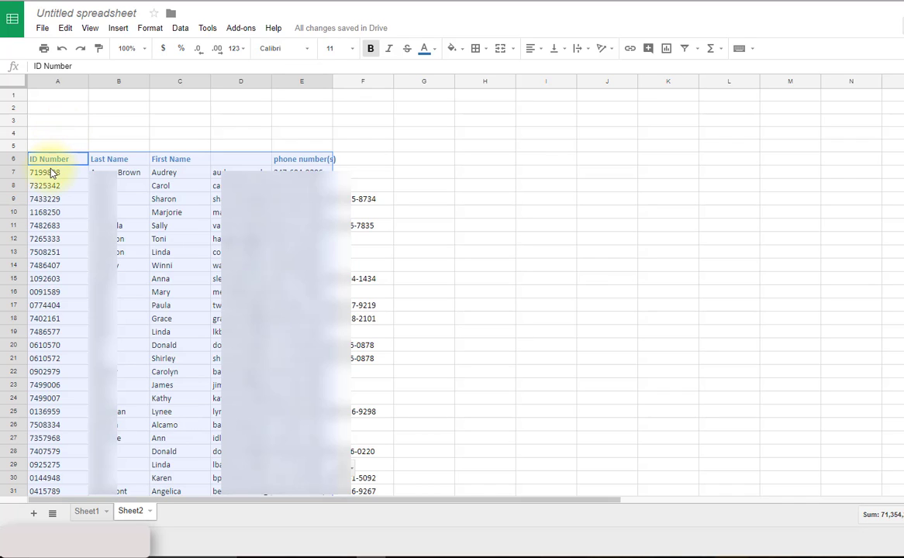
Start a VLOOKUP formula in C9 of Sheet1, using the student's ID in A9 as the search key
click(52, 175)
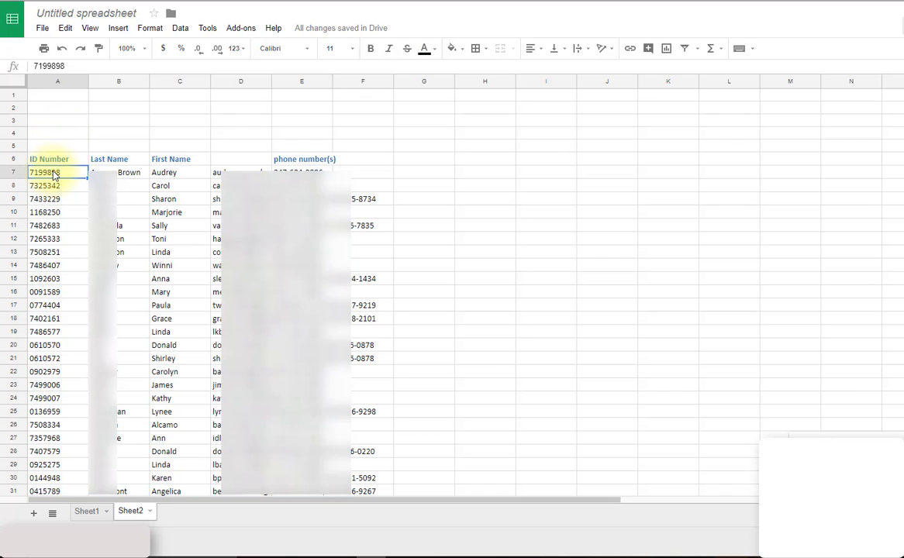
click(85, 513)
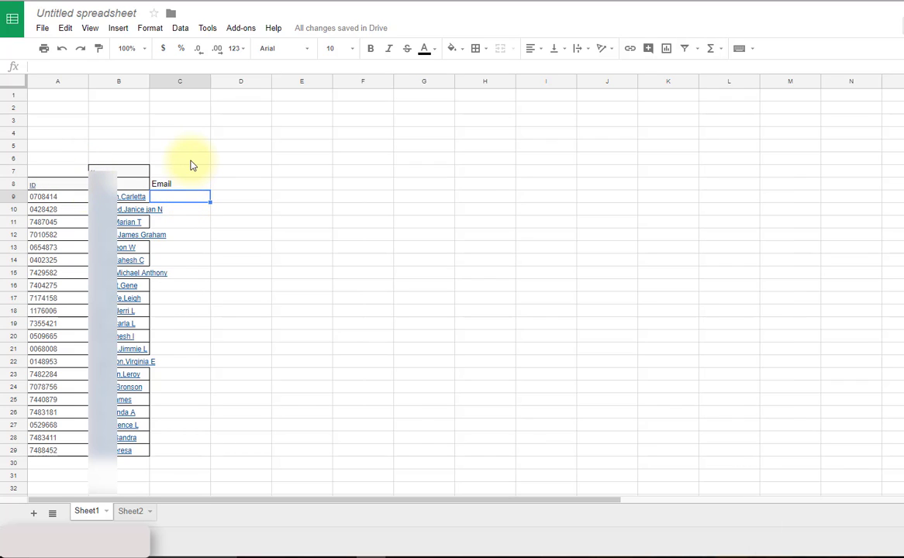
text(=vl)
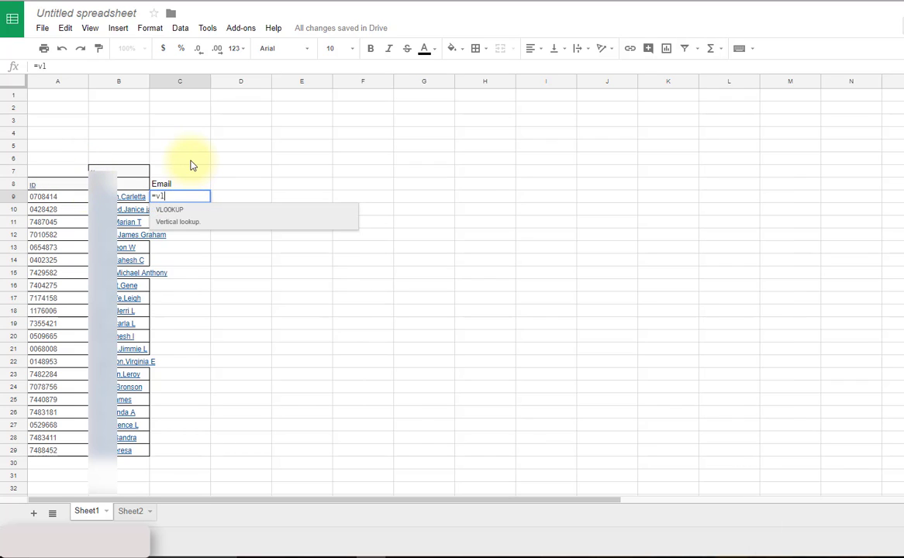
text(ookup()
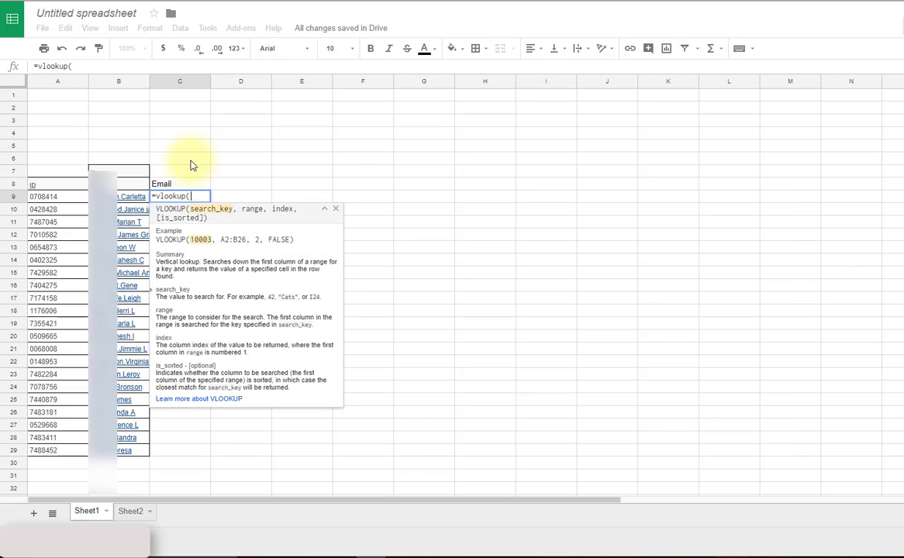
click(43, 200)
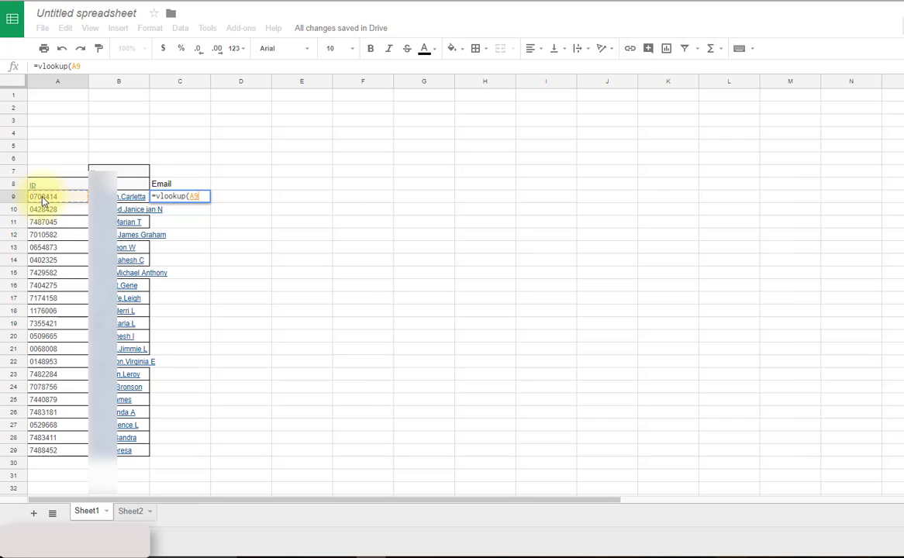
text(,)
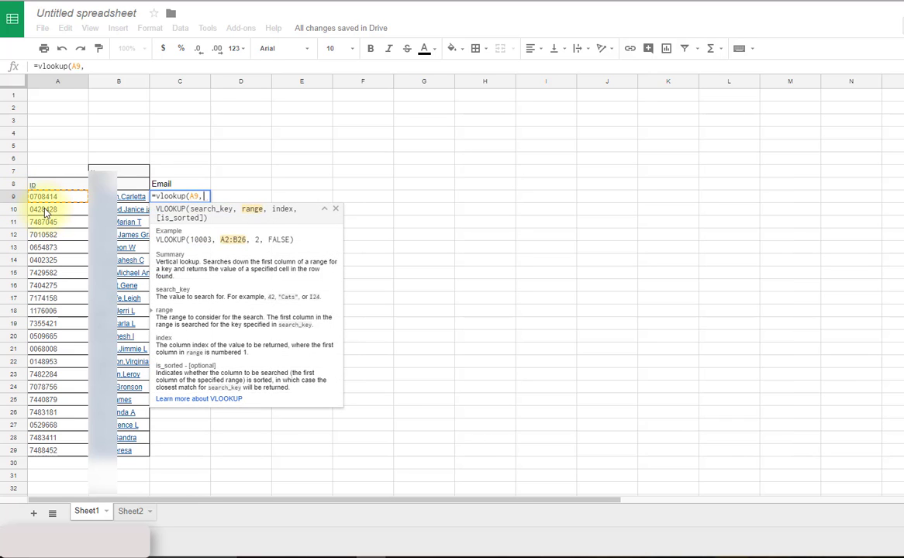
Set the VLOOKUP search range to the student table on Sheet2, A6:E432
click(130, 511)
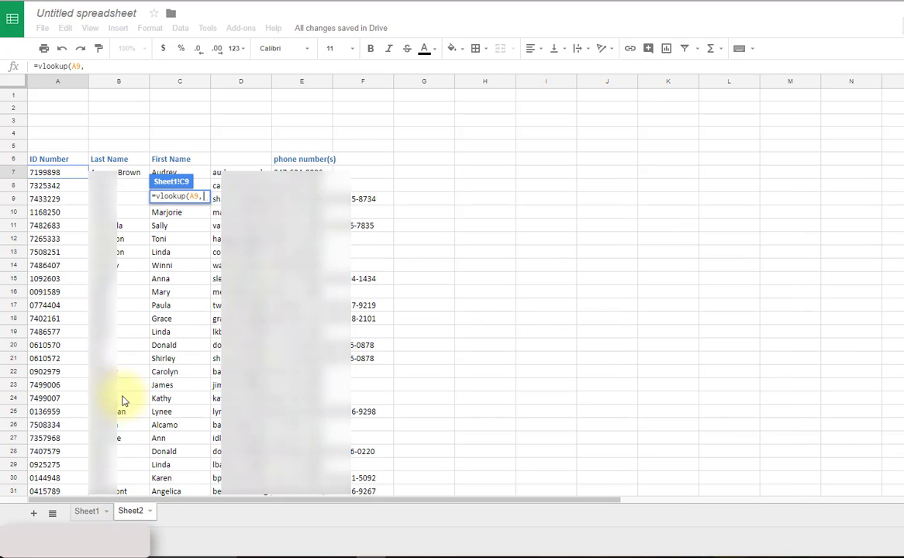
click(42, 161)
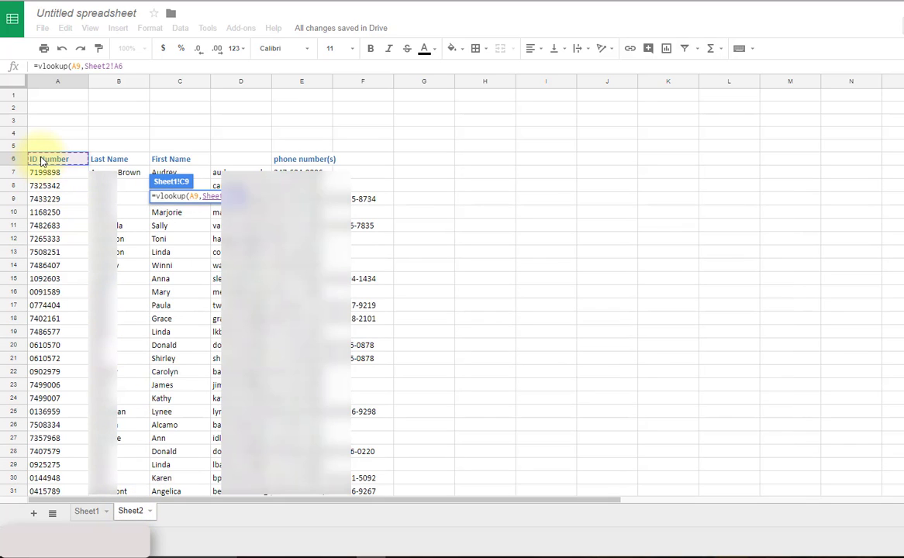
key(shift+Right)
key(shift+Right)
key(shift+Right)
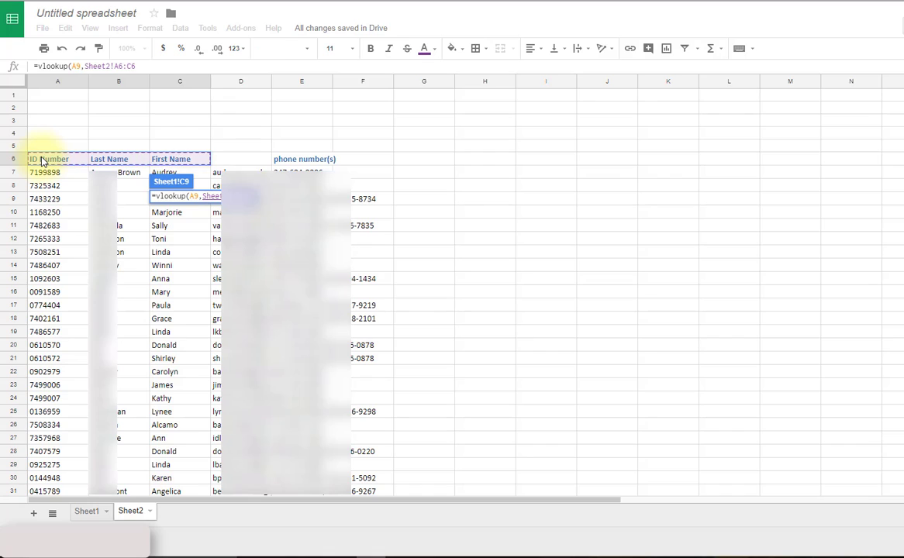
key(shift+Right)
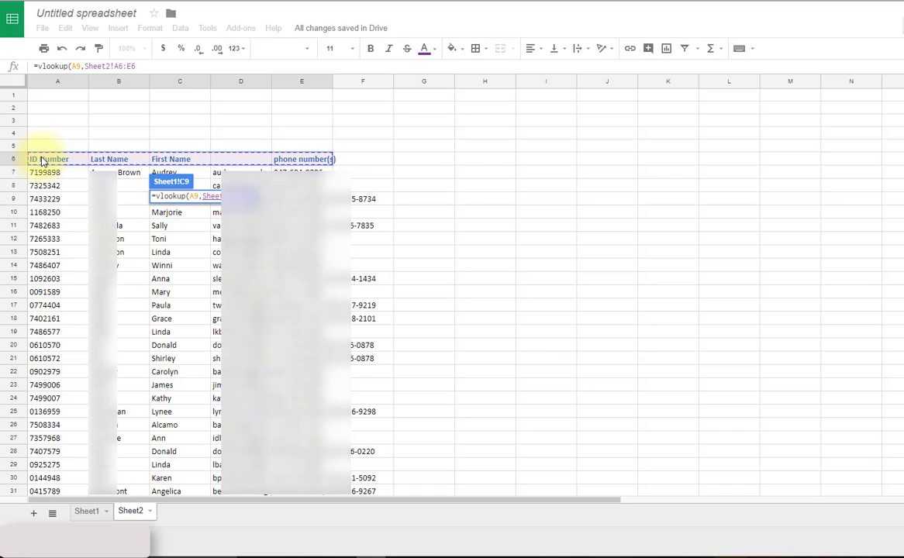
key(ctrl+shift+Down)
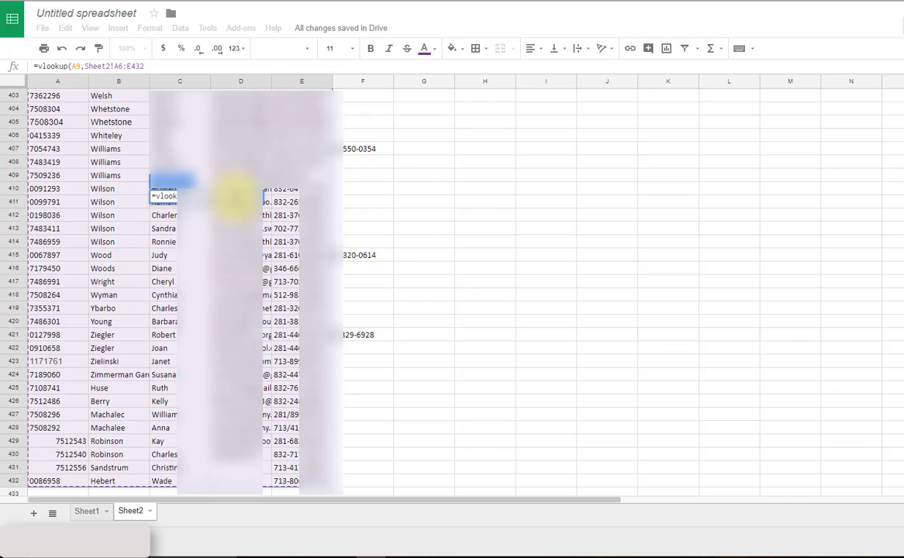
text(,)
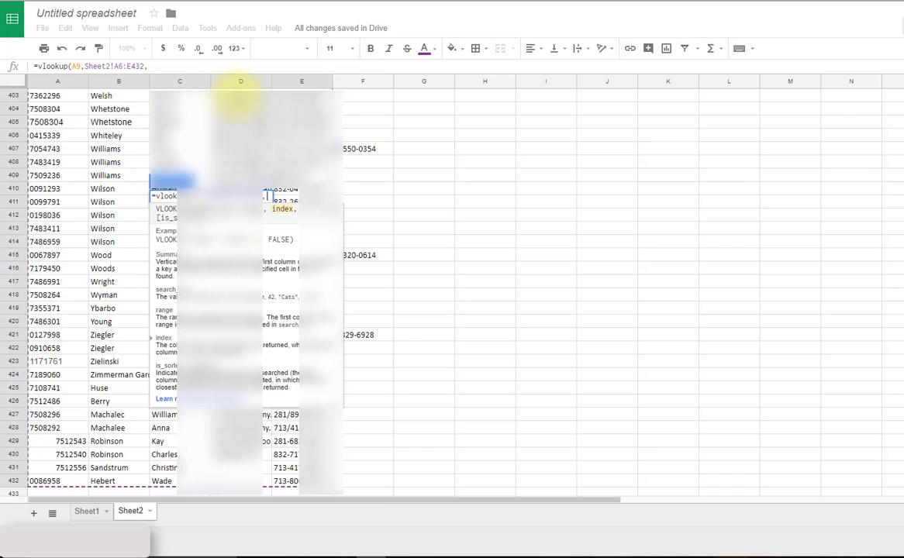
Complete the email lookup with column index 4 and false for an exact match, and widen column C to fit the address
text(4)
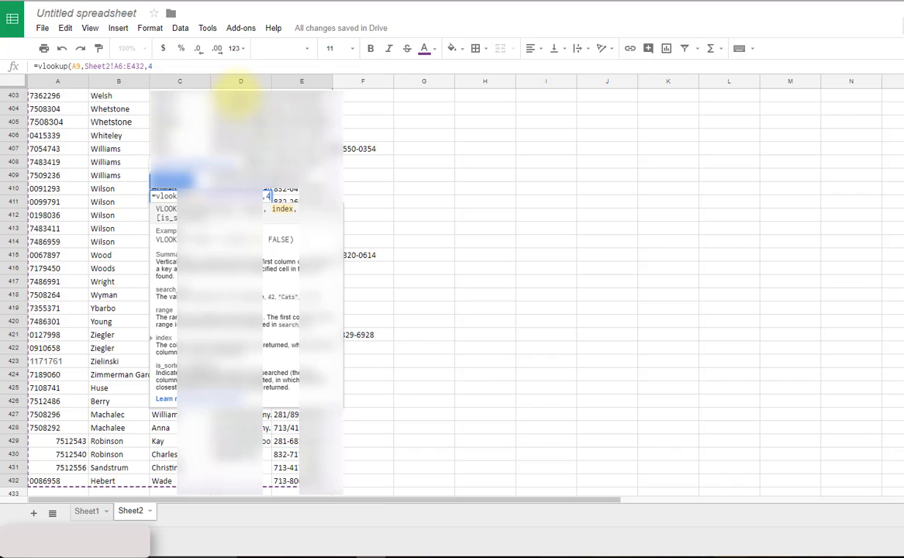
text(,false)
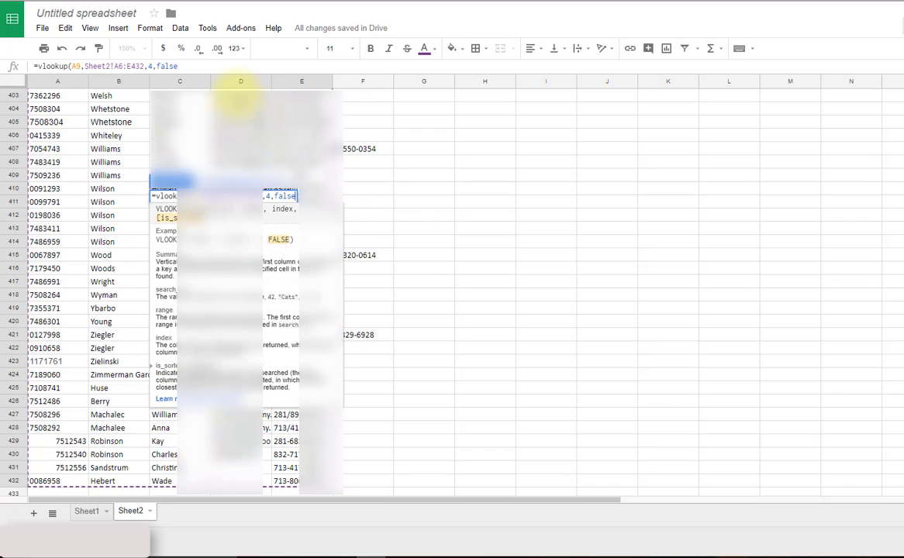
key(Return)
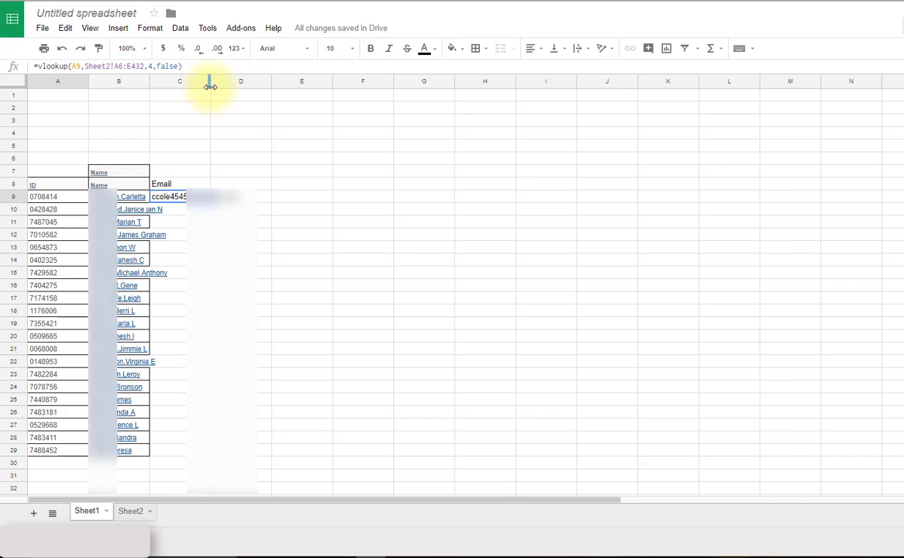
drag(209, 82, 262, 83)
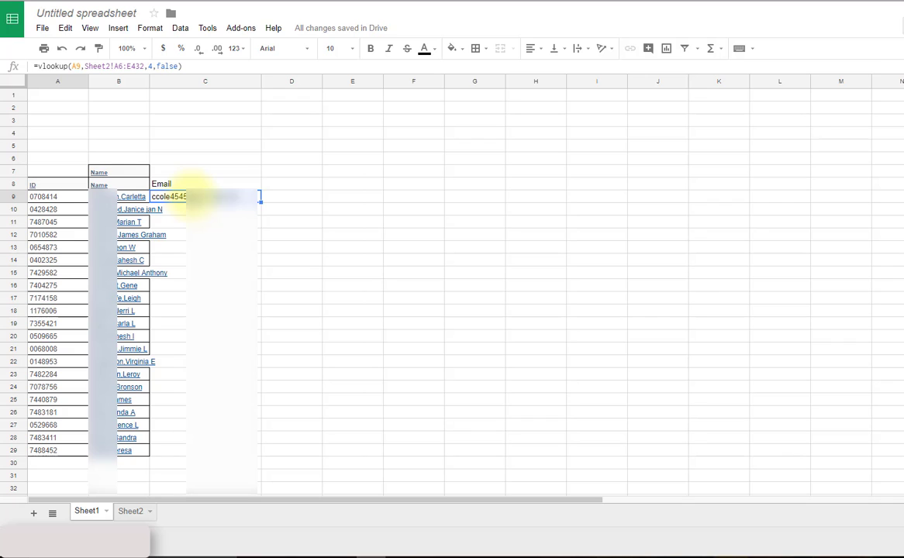
Make the lookup range in C9 absolute as Sheet2!$A$6:$E$432 and fill the formula down through C29
click(88, 67)
drag(87, 67, 145, 74)
key(F4)
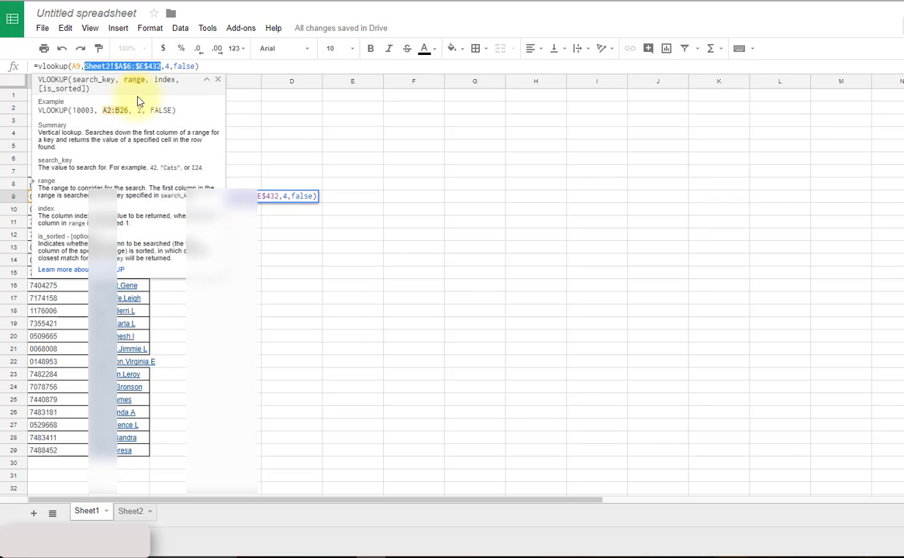
key(Return)
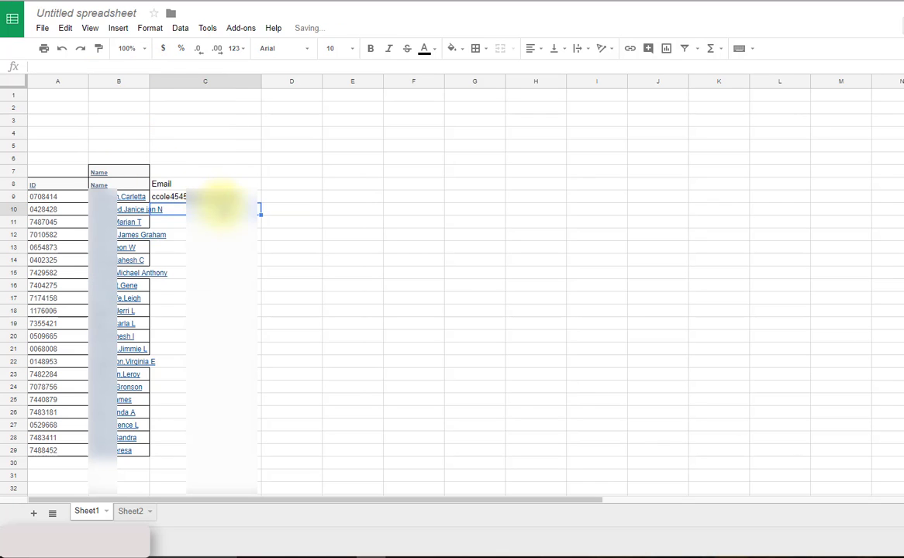
click(235, 195)
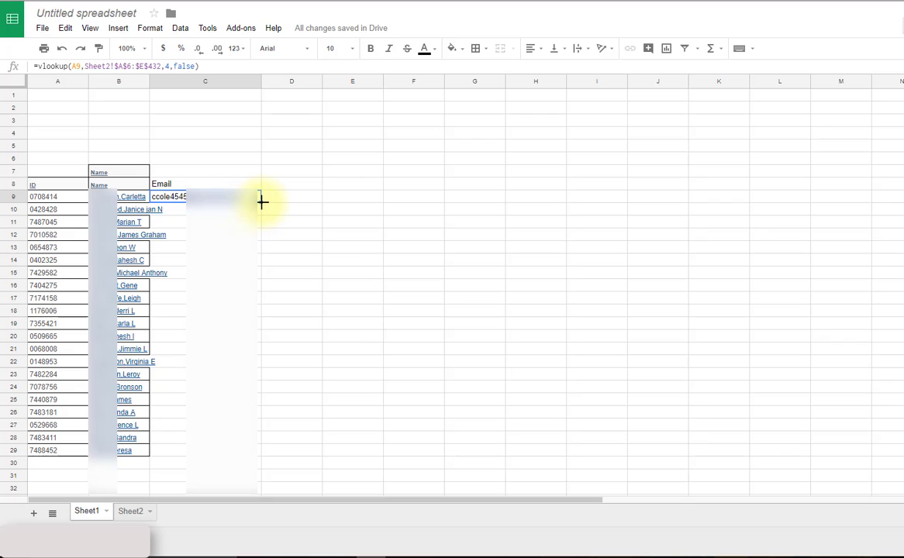
drag(260, 203, 252, 454)
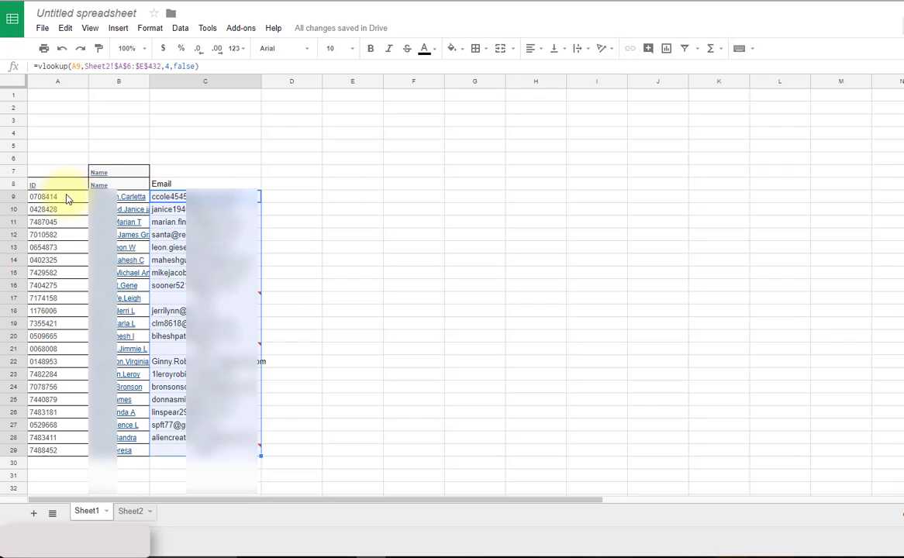
Examine the student's name link in row 9 and the error details of the email lookup in C17
mouse_move(116, 197)
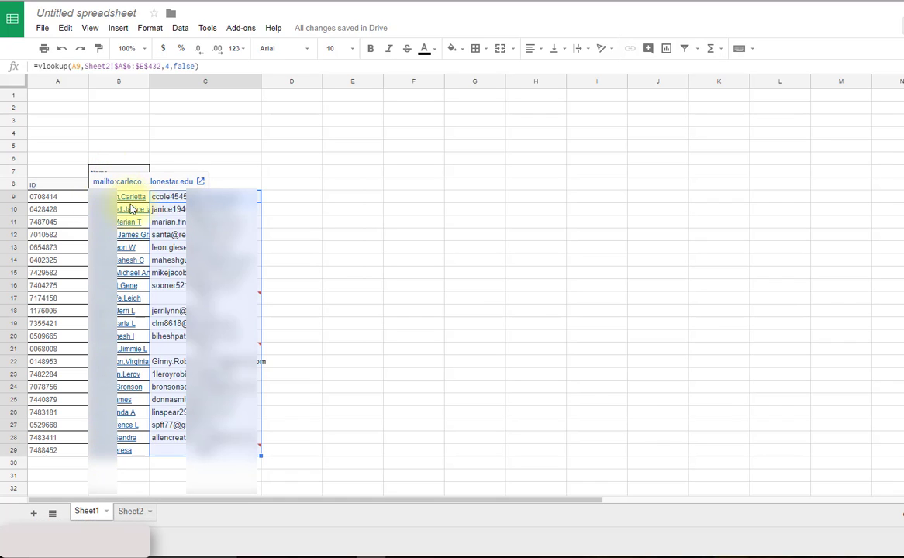
click(176, 300)
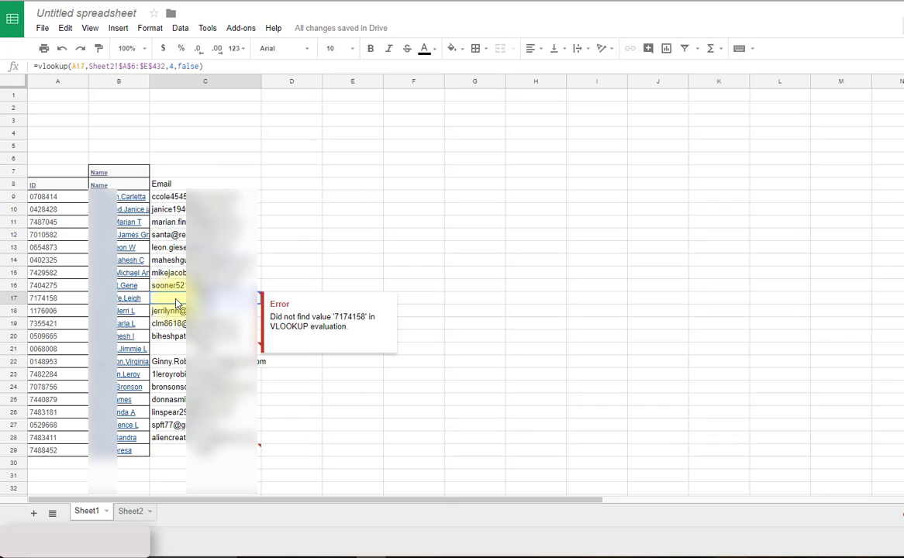
click(283, 299)
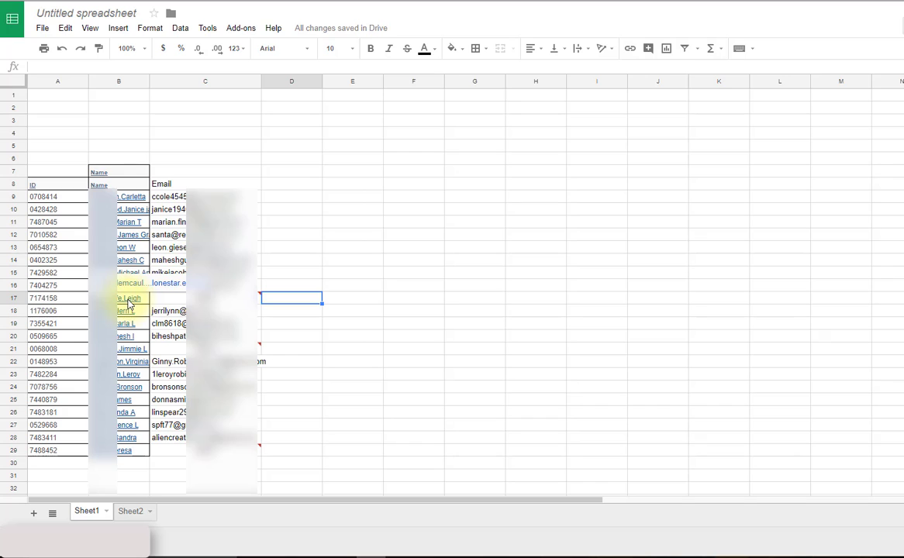
mouse_move(179, 302)
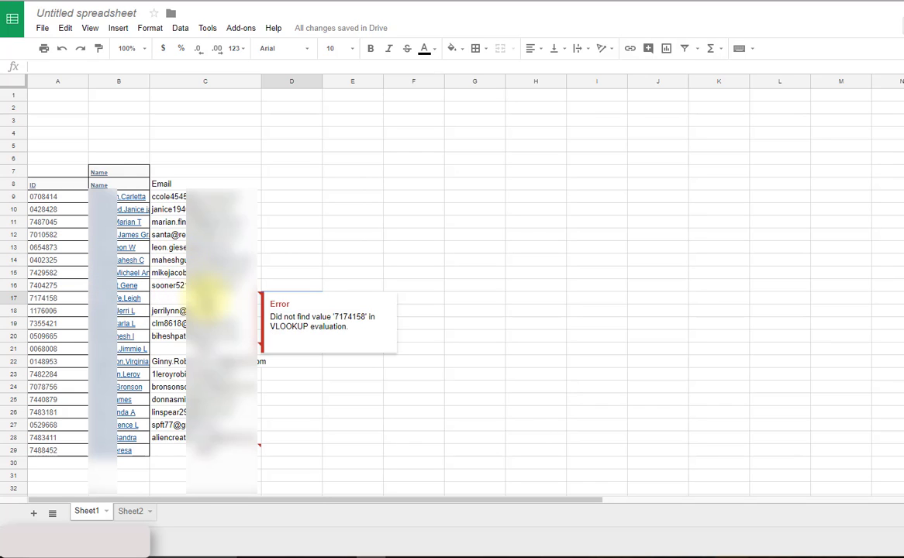
click(292, 294)
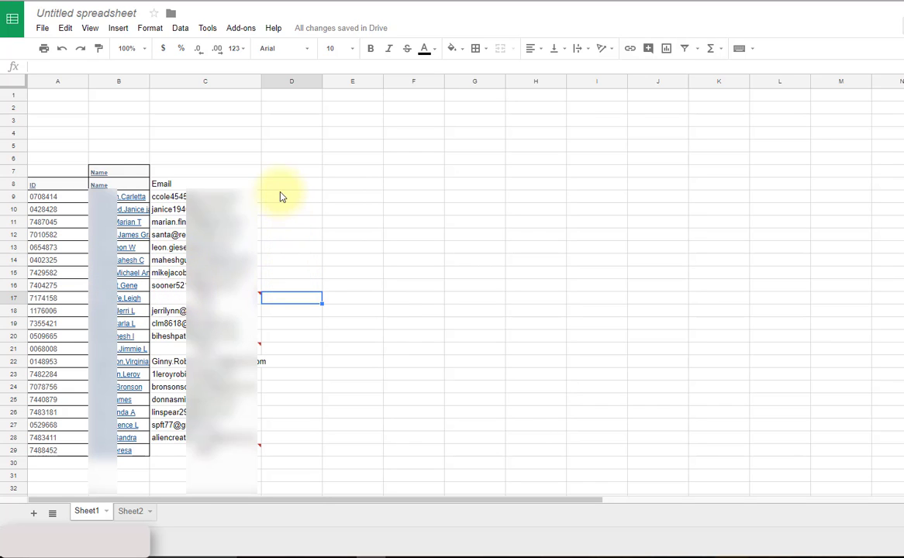
click(223, 185)
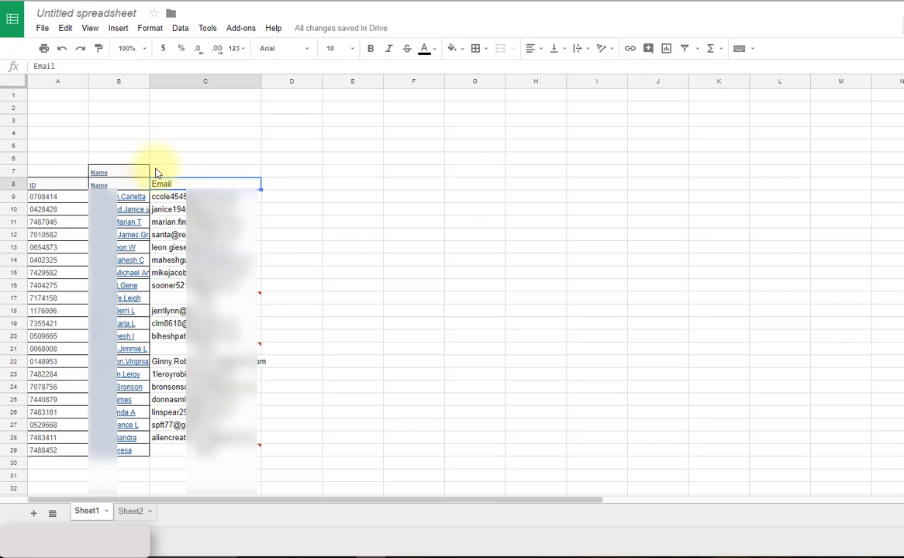
click(35, 161)
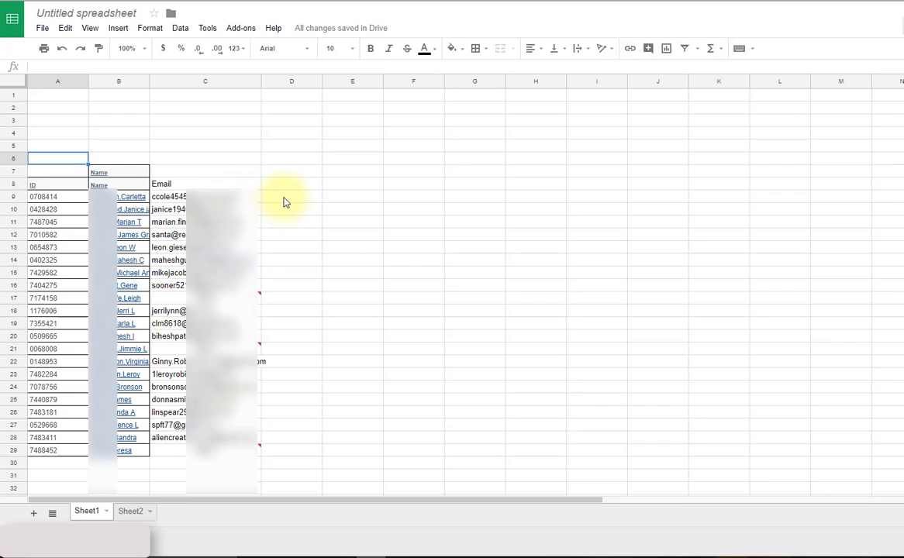
Copy the lookup formula from C9 into D9 and change its column index to 5 for the phone numbers
click(245, 199)
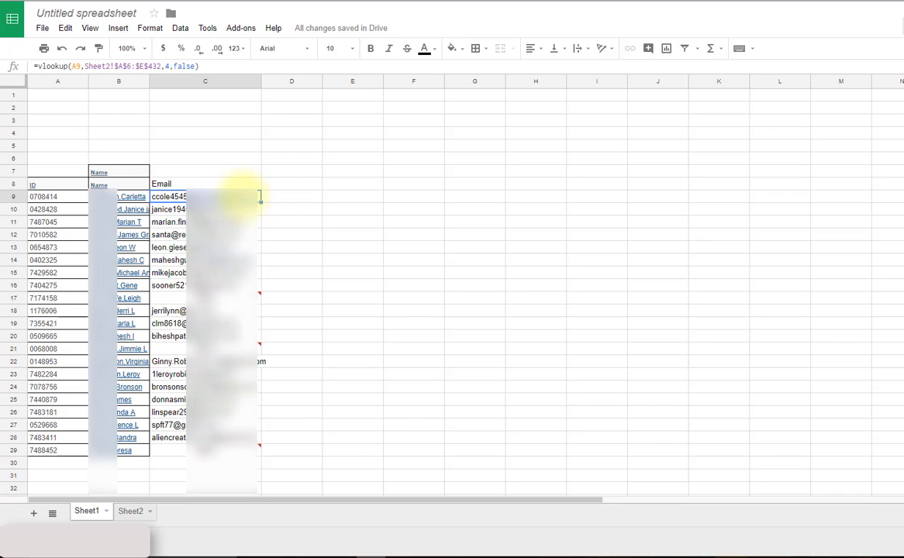
drag(260, 200, 290, 199)
click(289, 199)
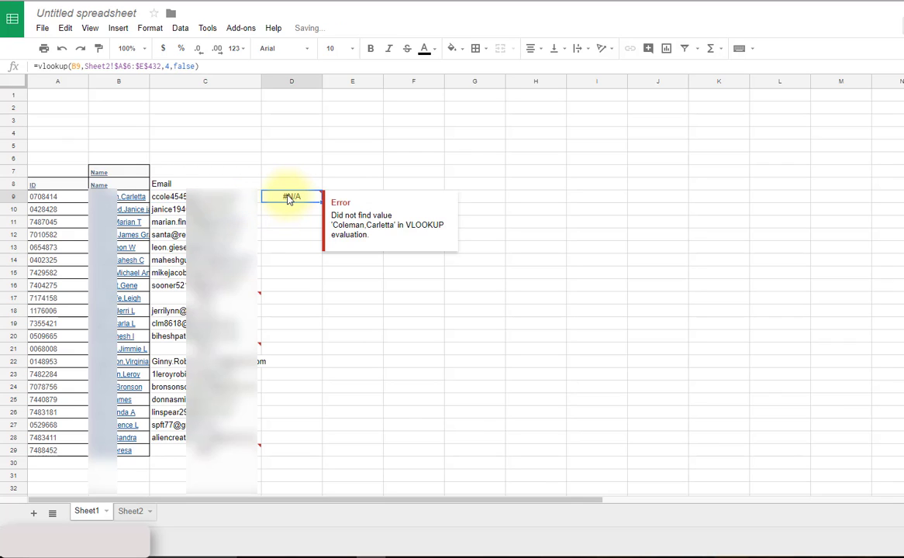
double_click(289, 199)
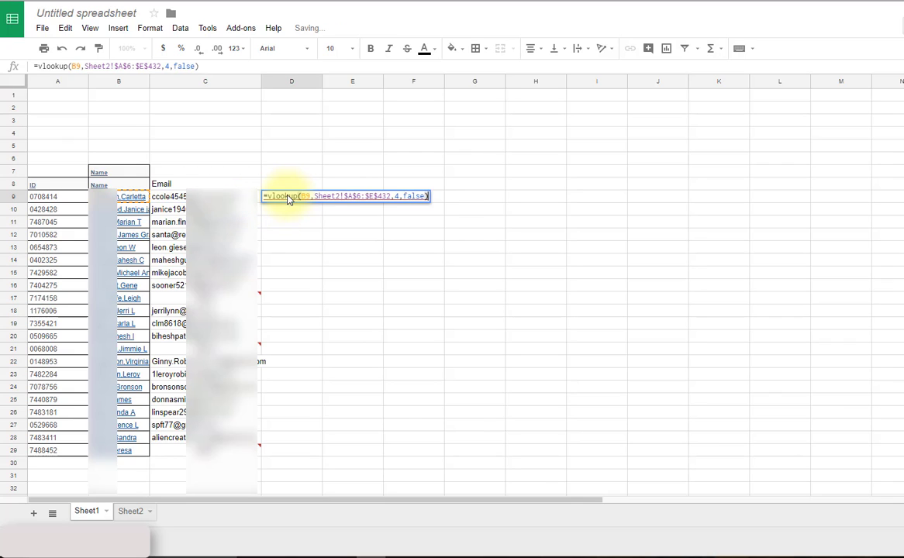
click(397, 197)
key(BackSpace)
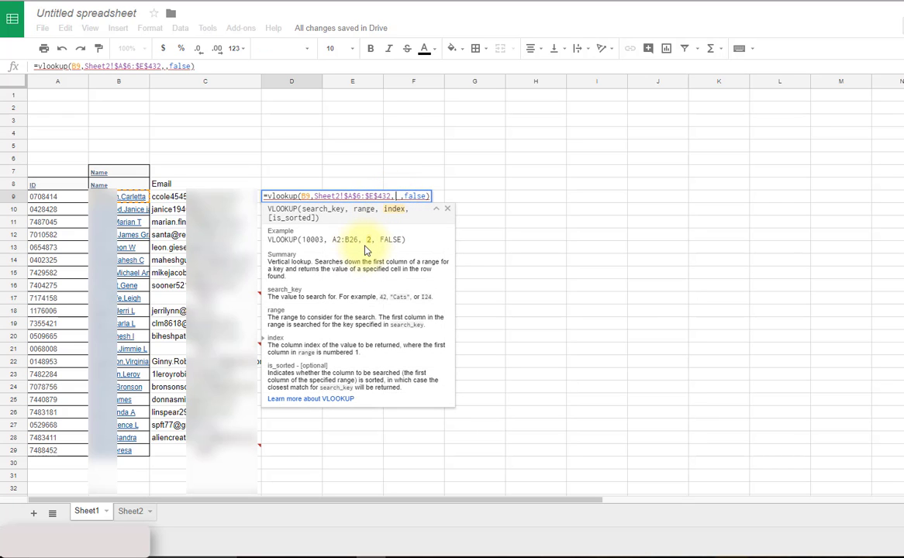
text(5)
key(Return)
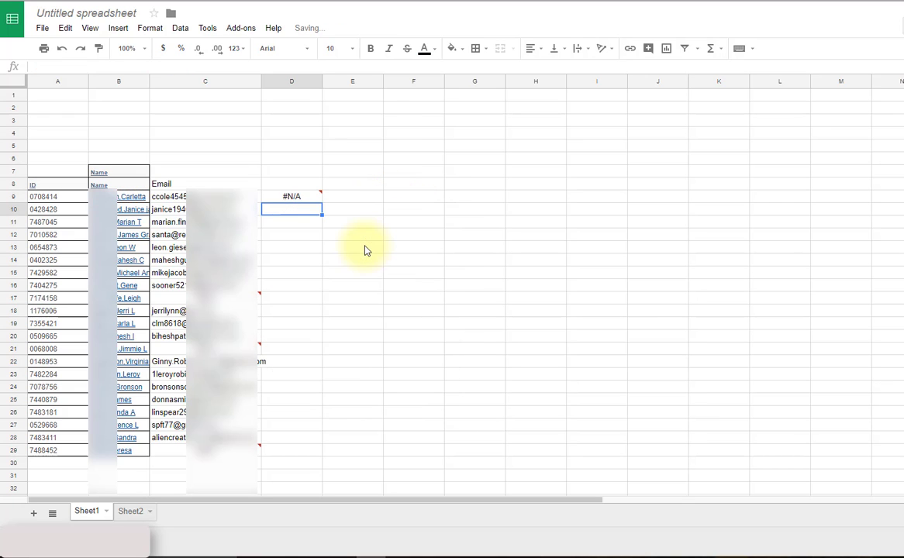
Fill the lookup formula in D9 down through D29
key(Up)
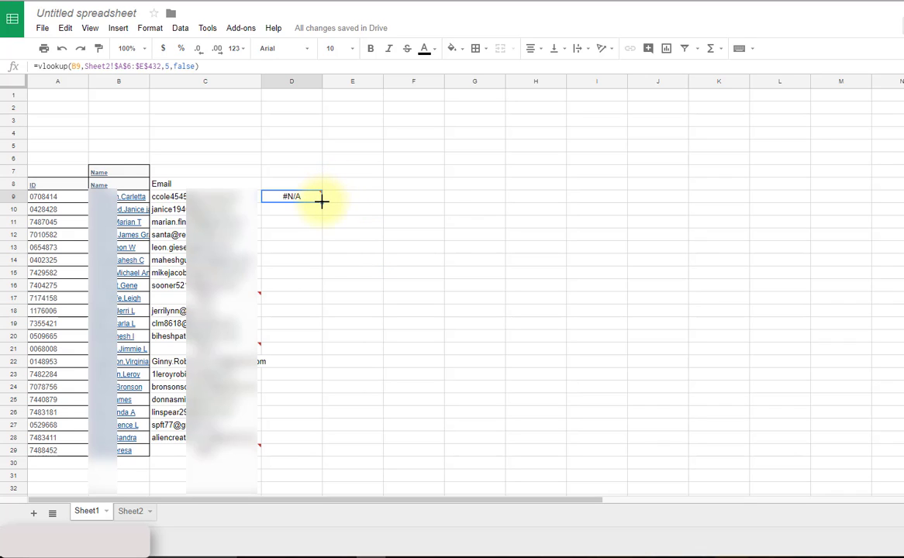
mouse_move(314, 199)
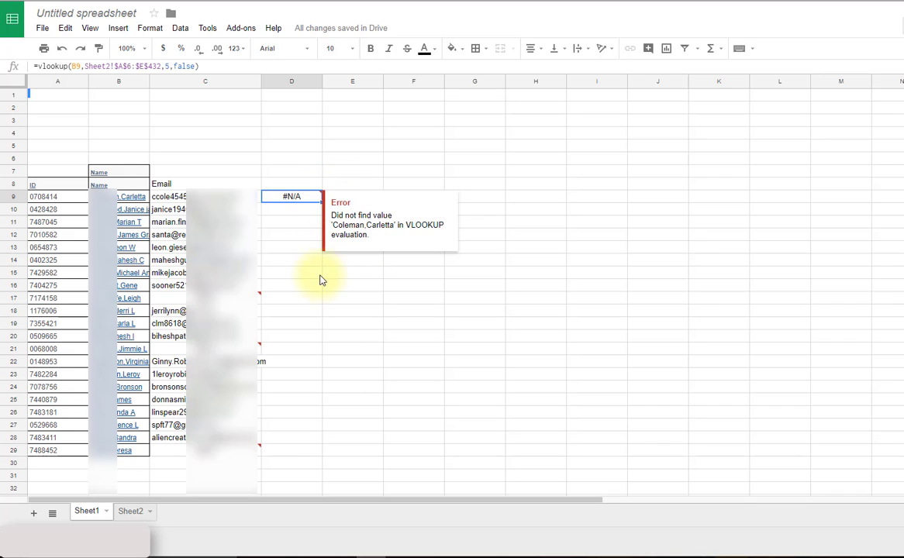
click(312, 211)
click(317, 199)
drag(321, 202, 318, 447)
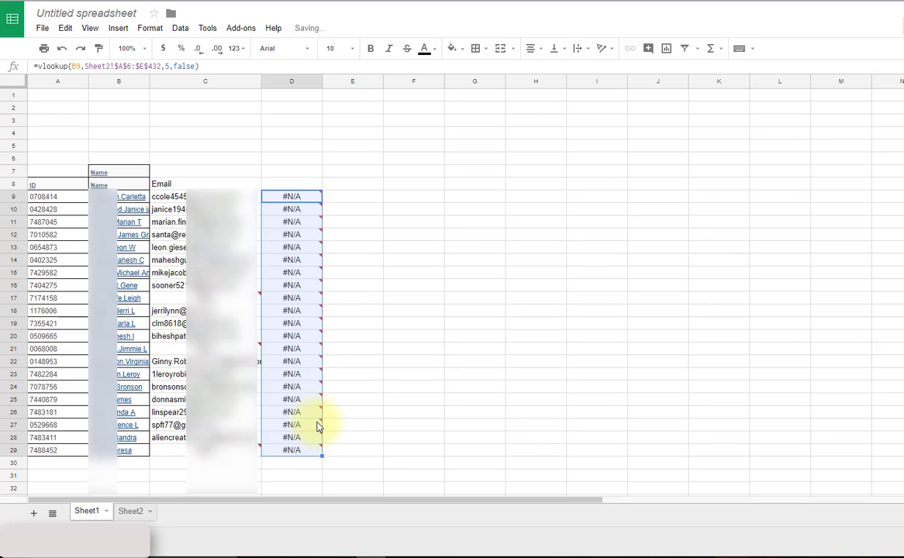
Change the search key of the phone lookup formula in D9 to A9 and fill the formula down through D29
double_click(298, 198)
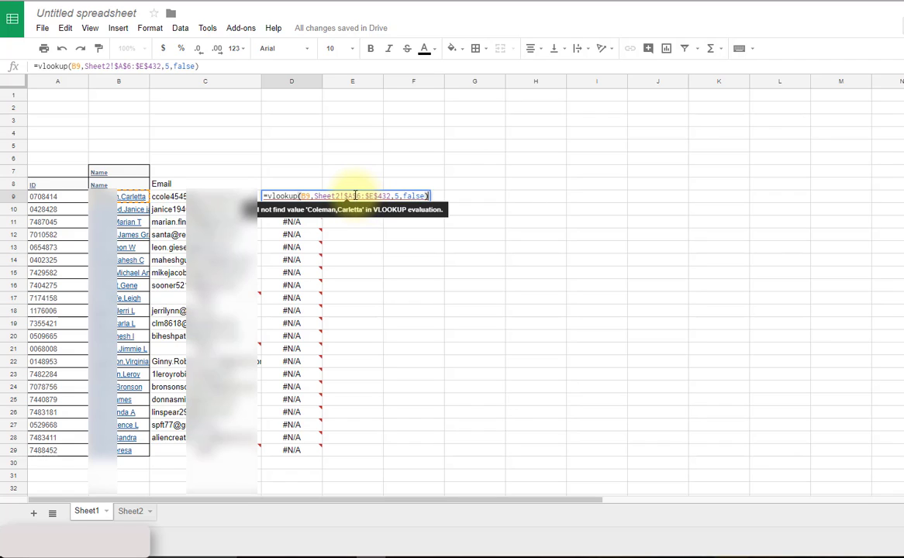
double_click(305, 196)
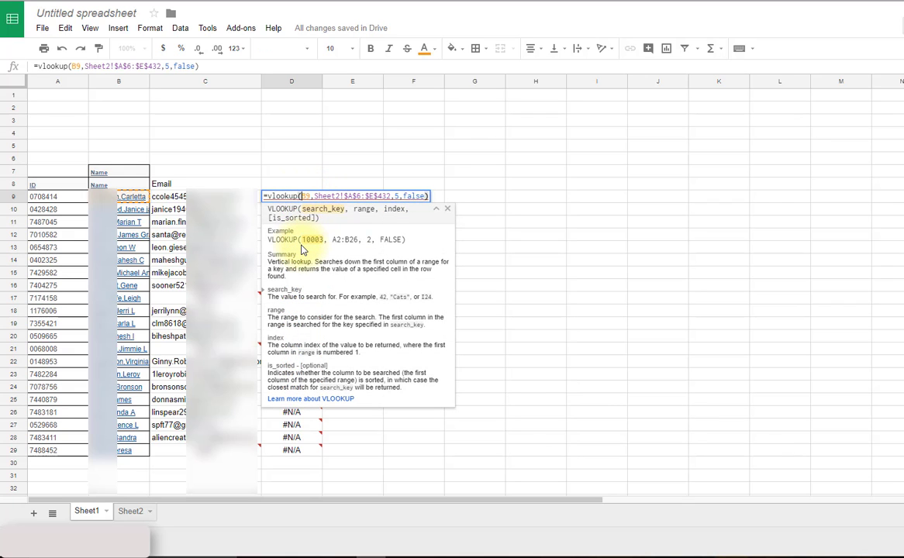
key(Return)
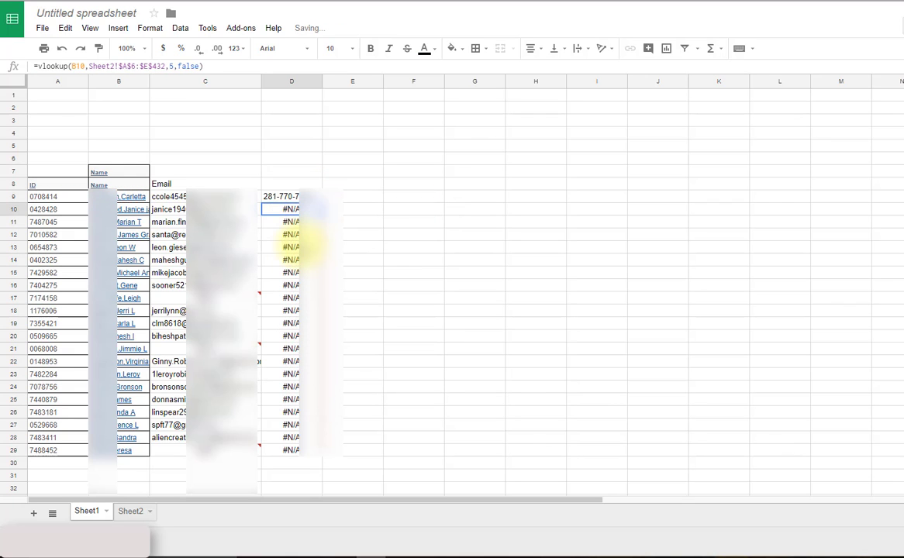
key(Up)
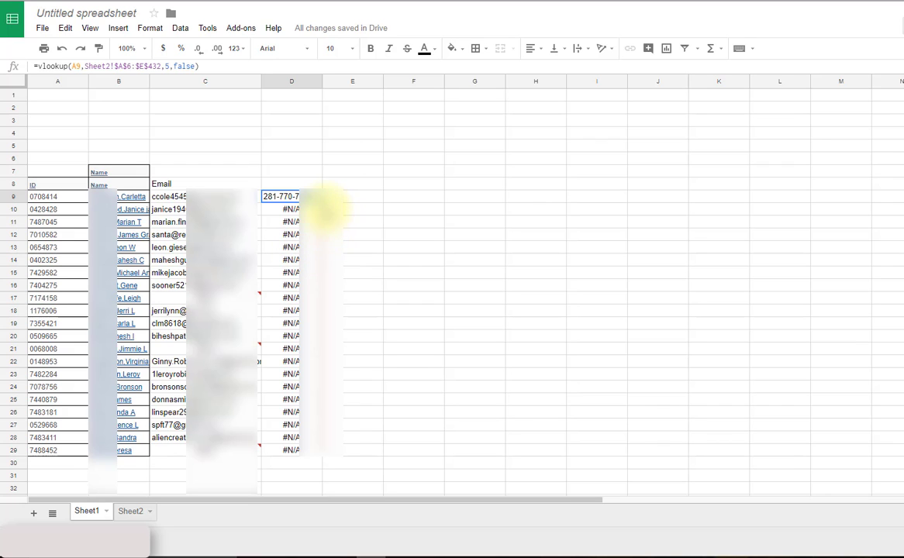
drag(301, 203, 323, 450)
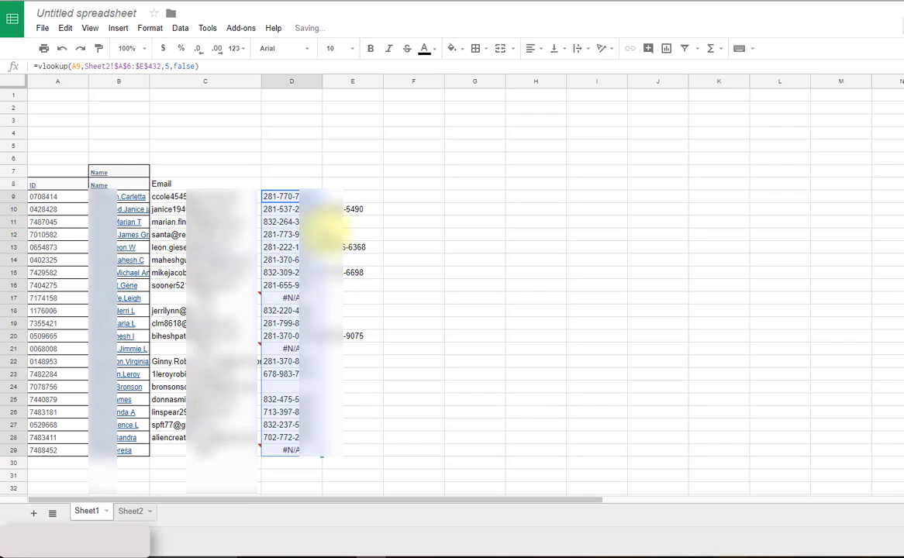
click(71, 137)
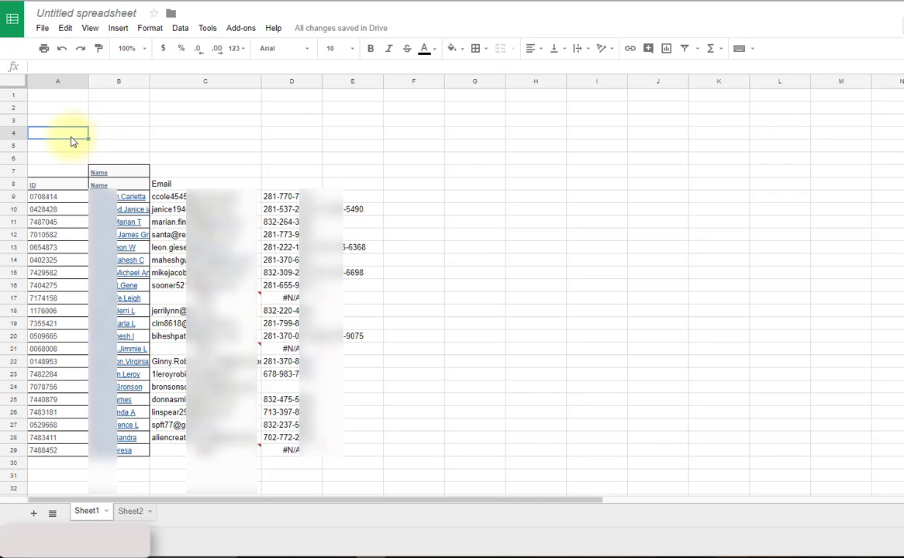